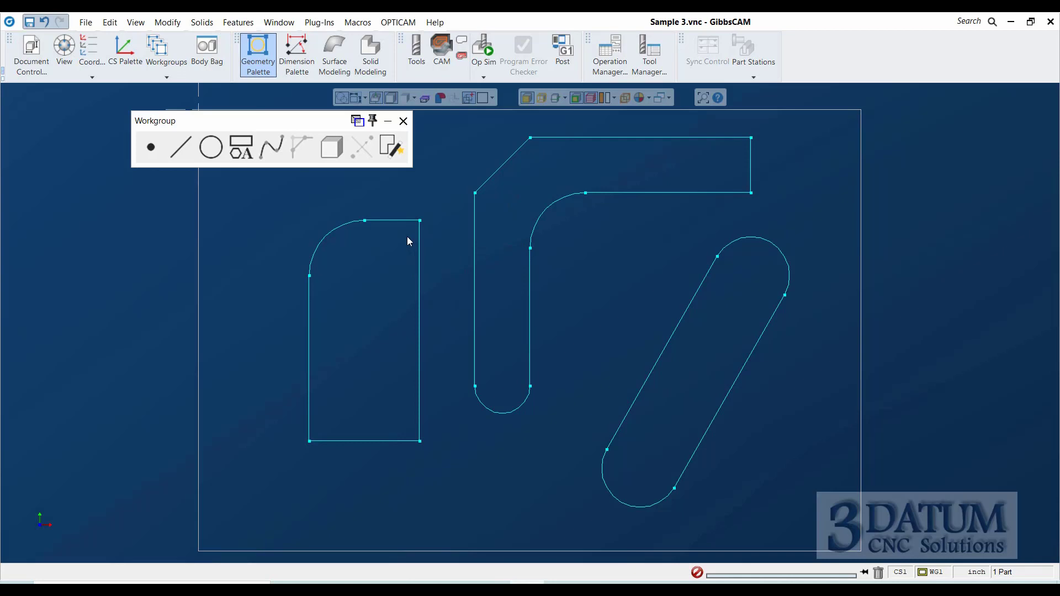
Close the Workgroup geometry palette over Sample 3.vnc.
{"action": "left_click", "coordinate": [404, 122]}
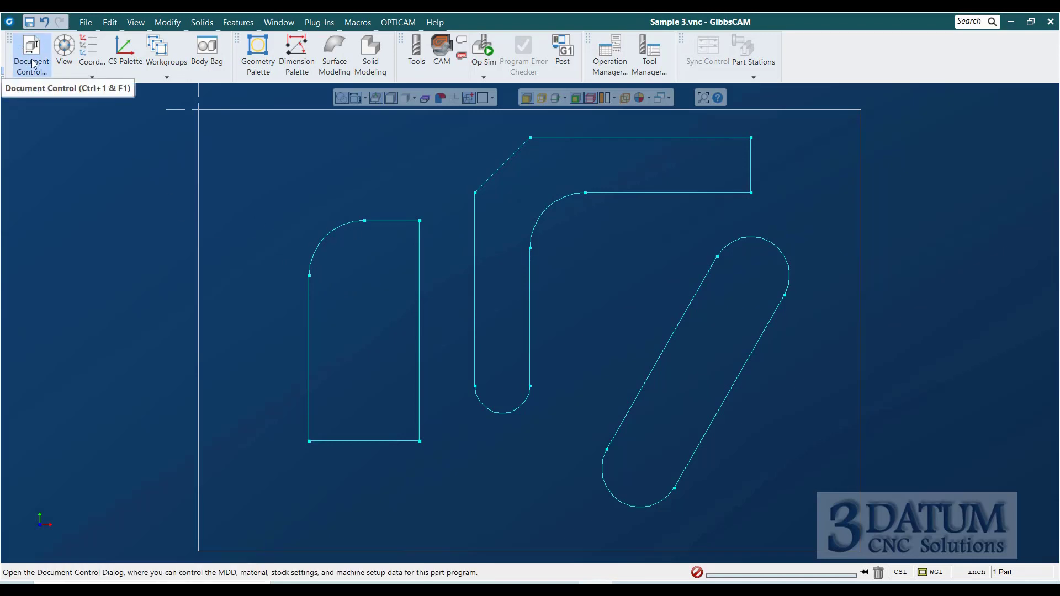
From Document Control, create and save a new part file named Sample 3-2.
{"action": "key", "text": "ctrl+1"}
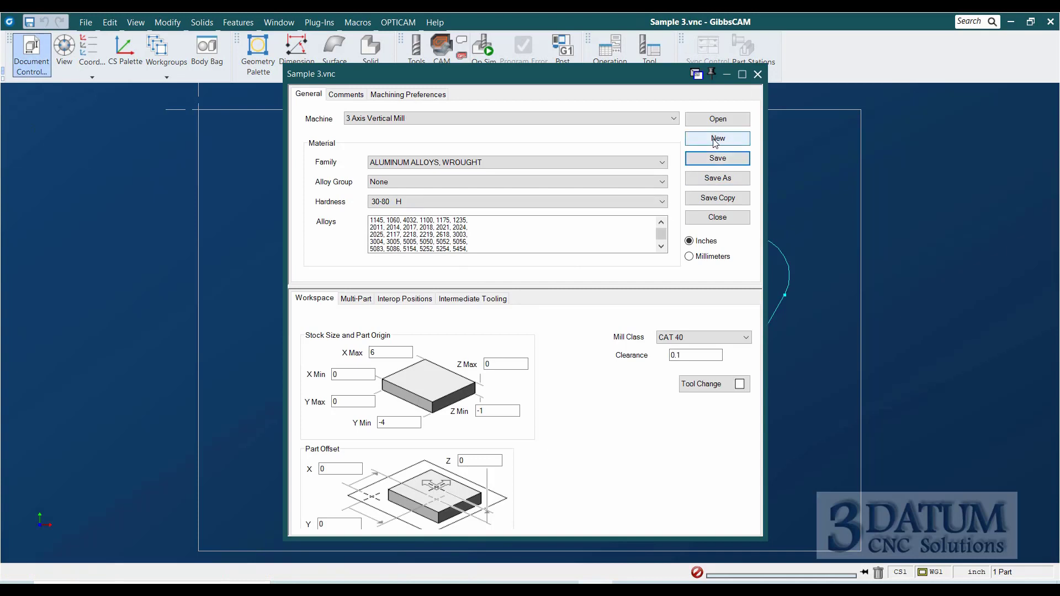
{"action": "key", "text": "Return"}
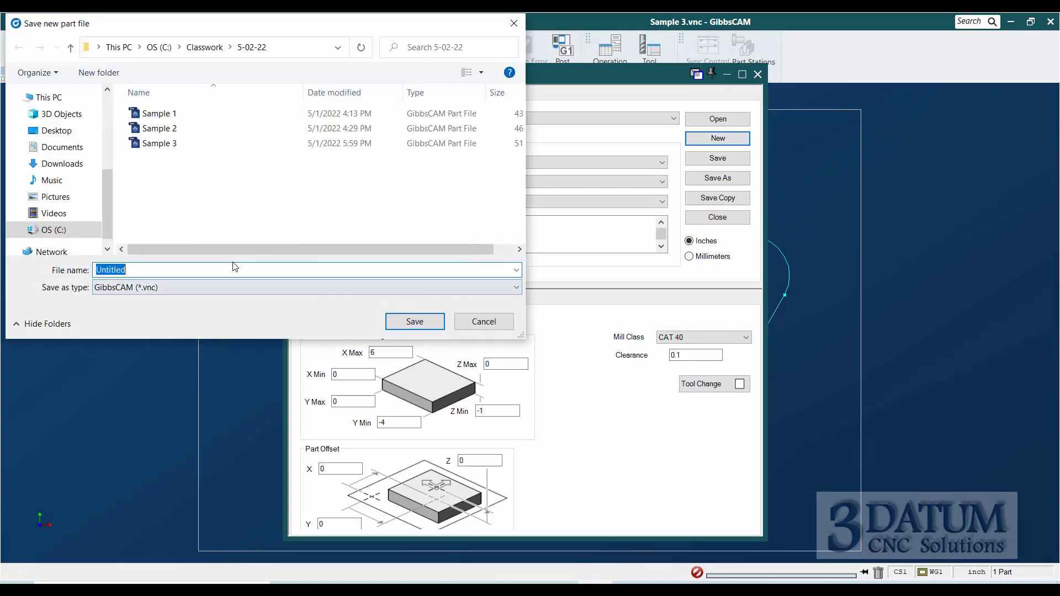
{"action": "type", "text": "Samp"}
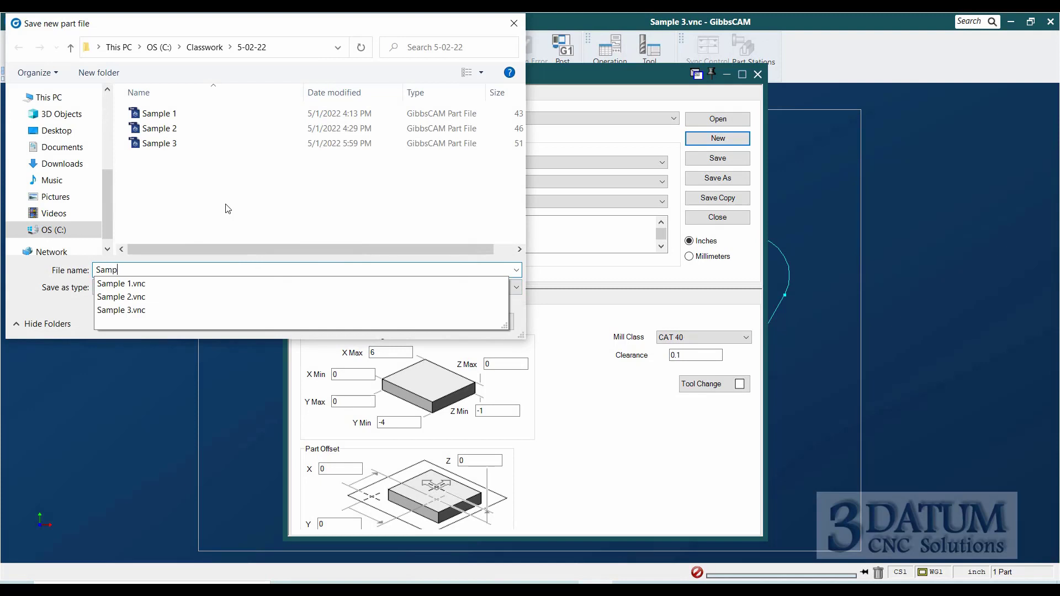
{"action": "type", "text": "le 3-2"}
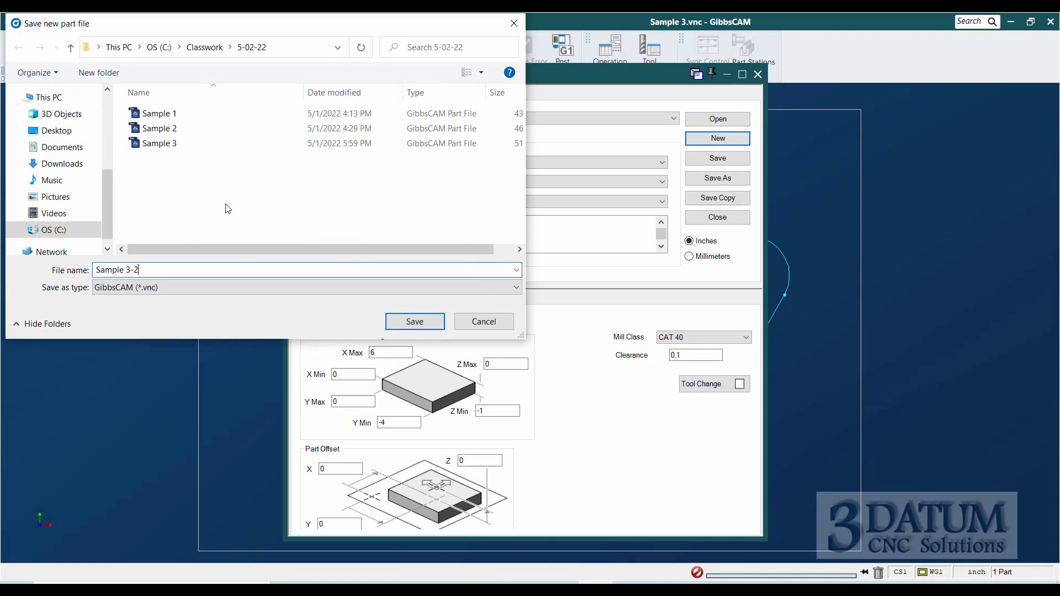
{"action": "key", "text": "Return"}
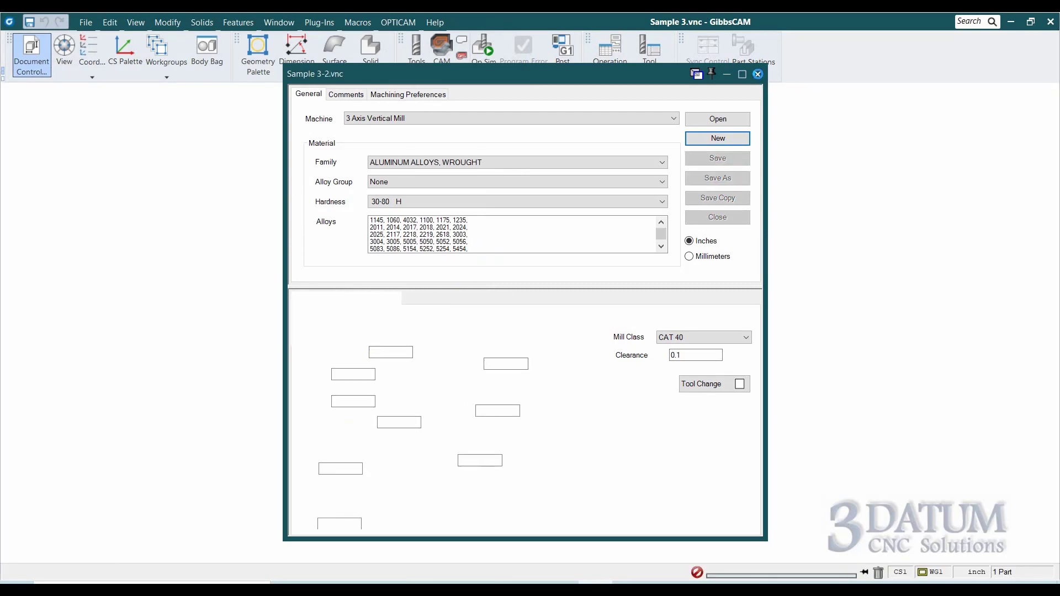
{"action": "left_click", "coordinate": [757, 75]}
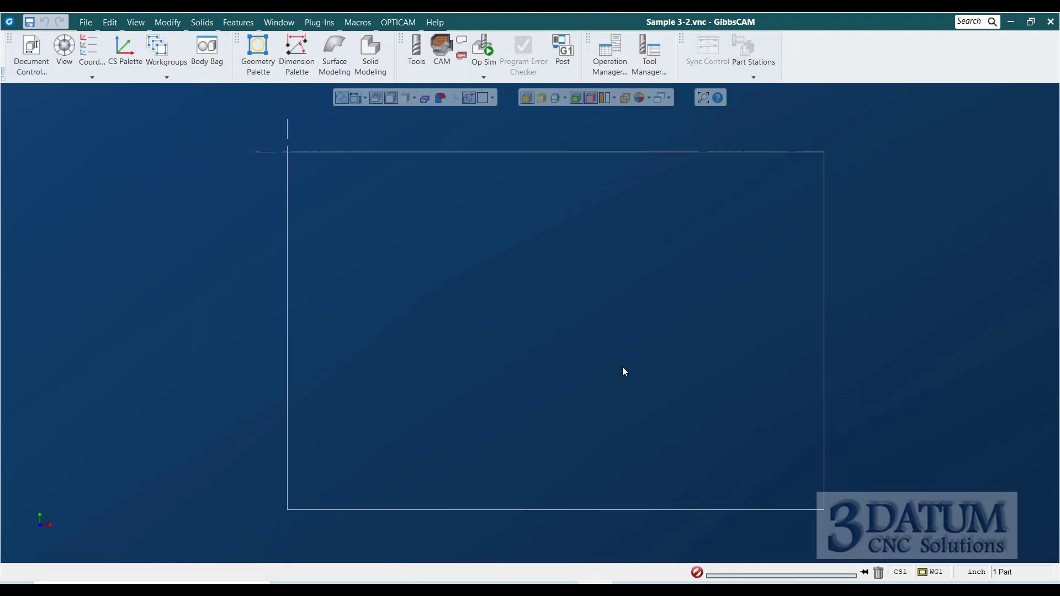
{"action": "middle_click_drag", "start_coordinate": [611, 374], "coordinate": [599, 349]}
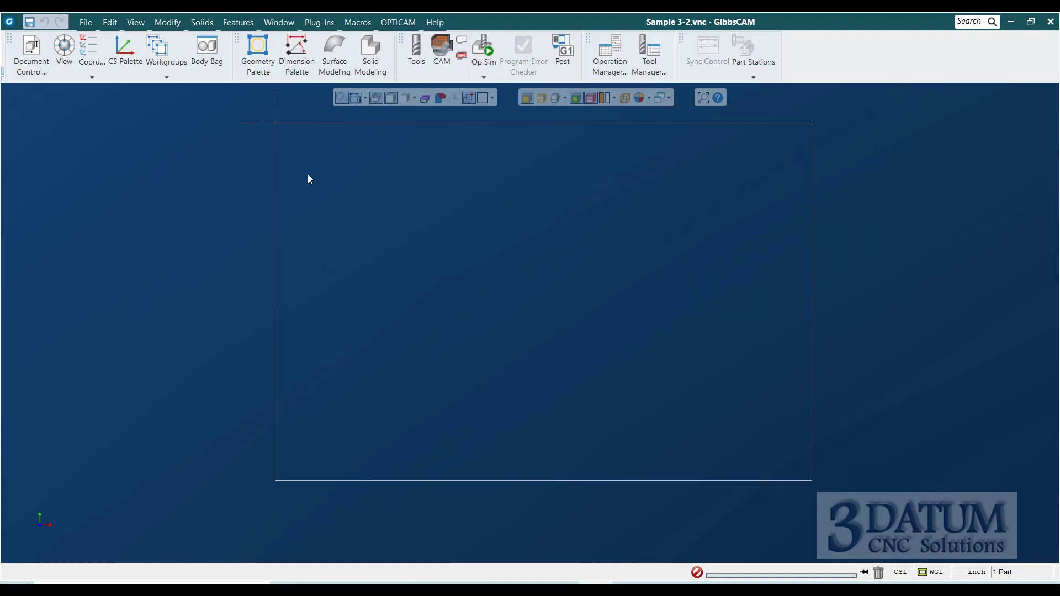
Draw a 0.35-radius circle centred at X 4, Y -3.25.
{"action": "left_click", "coordinate": [263, 58]}
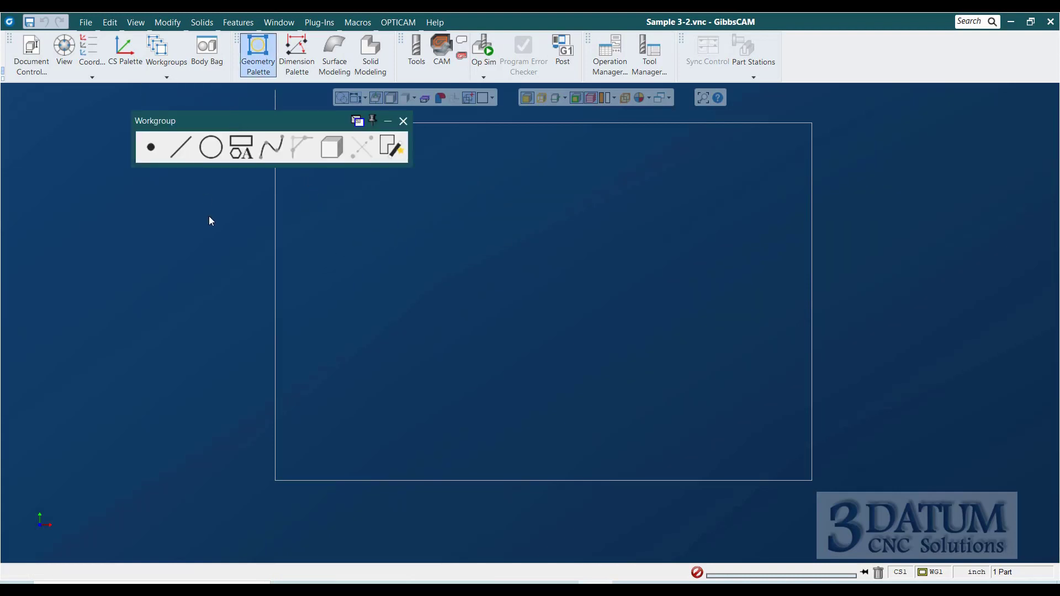
{"action": "left_click", "coordinate": [210, 147]}
{"action": "left_click", "coordinate": [150, 147]}
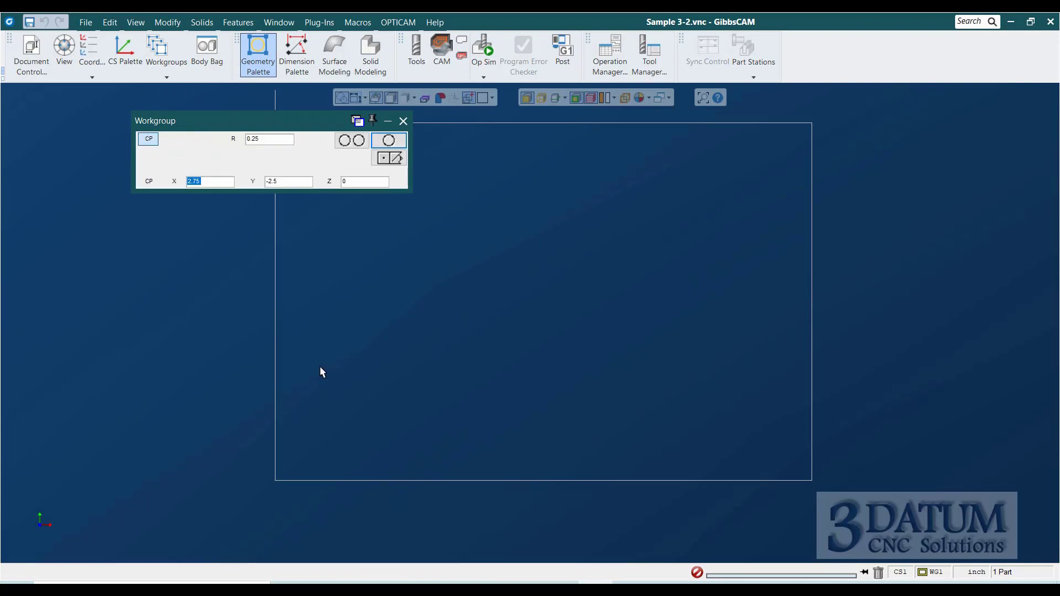
{"action": "type", "text": "4"}
{"action": "key", "text": "Tab"}
{"action": "type", "text": "-"}
{"action": "key", "text": "Tab"}
{"action": "key", "text": "Tab"}
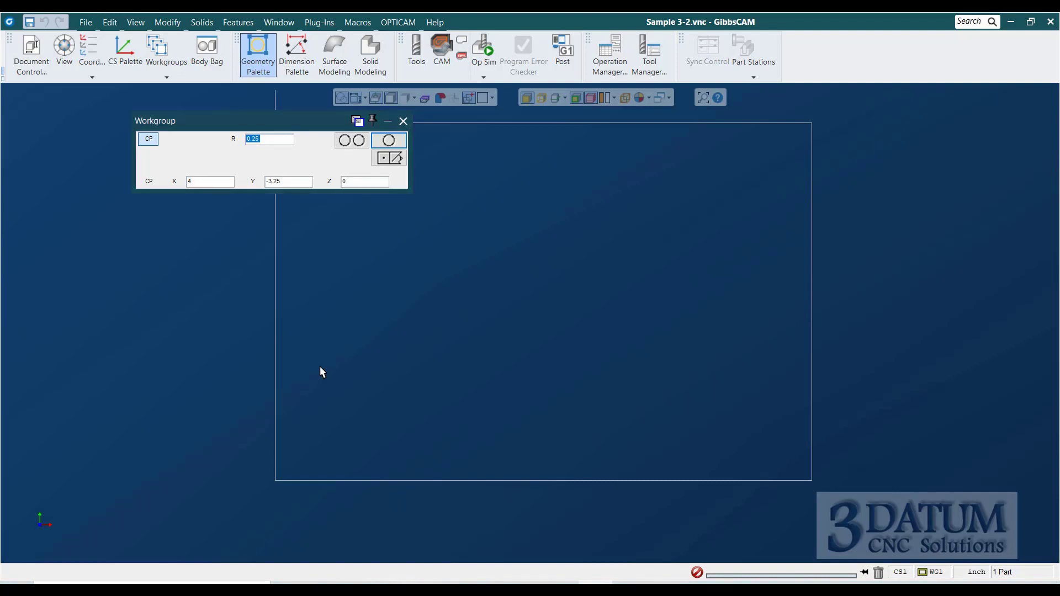
{"action": "type", "text": "0.35"}
{"action": "key", "text": "Return"}
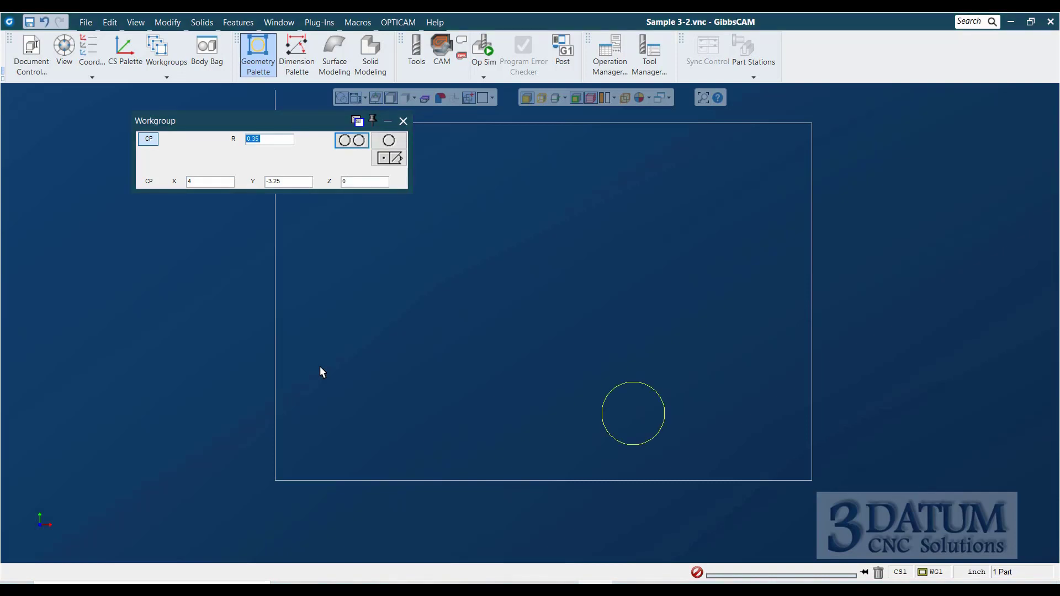
Add a second 0.35-radius circle centred at X 5, Y -1.5.
{"action": "key", "text": "Tab"}
{"action": "type", "text": "5"}
{"action": "key", "text": "Tab"}
{"action": "type", "text": "-1.5"}
{"action": "key", "text": "Return"}
Connect the two 0.35-radius circles with tangent lines into one slot outline.
{"action": "left_click", "coordinate": [390, 160]}
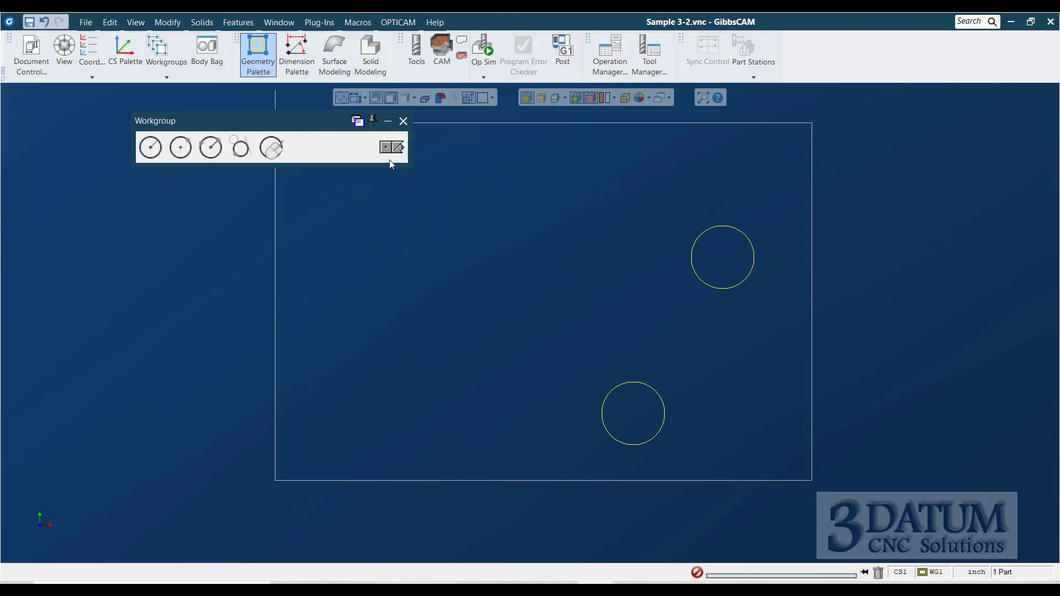
{"action": "left_click", "coordinate": [389, 160]}
{"action": "left_click", "coordinate": [178, 147]}
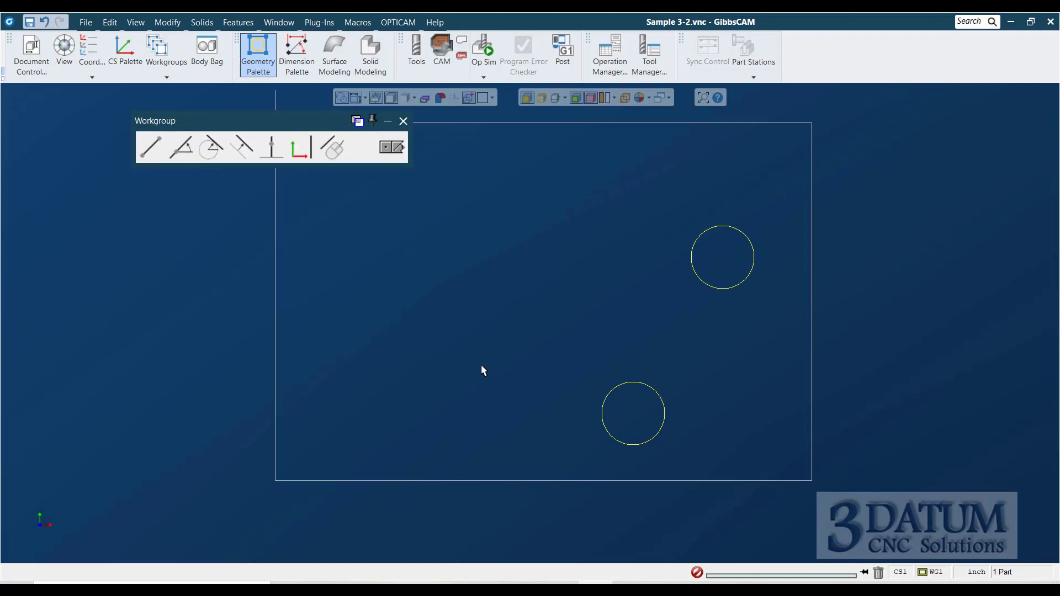
{"action": "left_click", "coordinate": [615, 388]}
{"action": "left_click", "coordinate": [699, 239]}
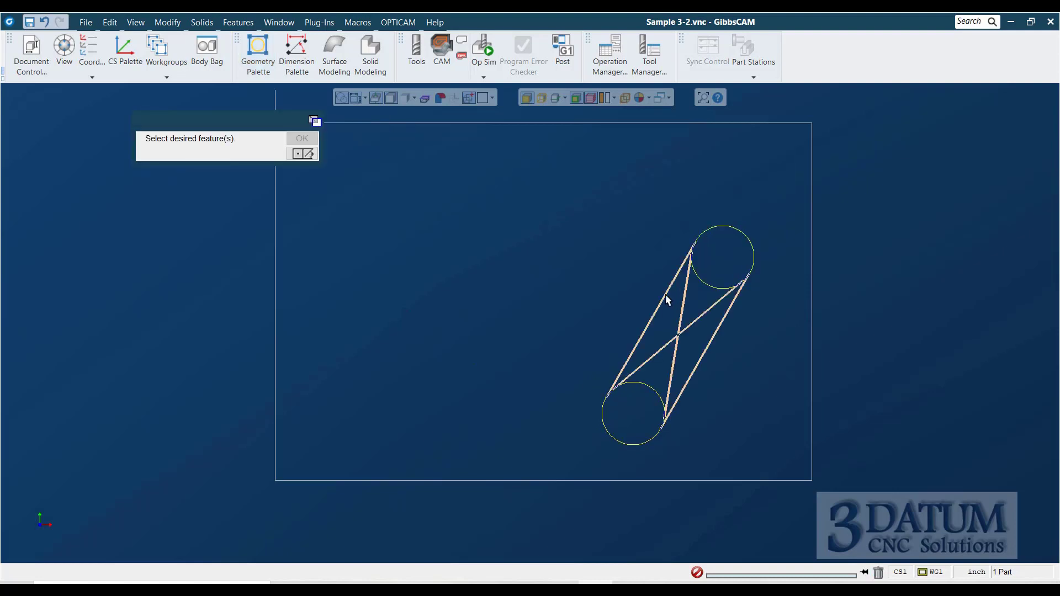
{"action": "left_click", "coordinate": [666, 293]}
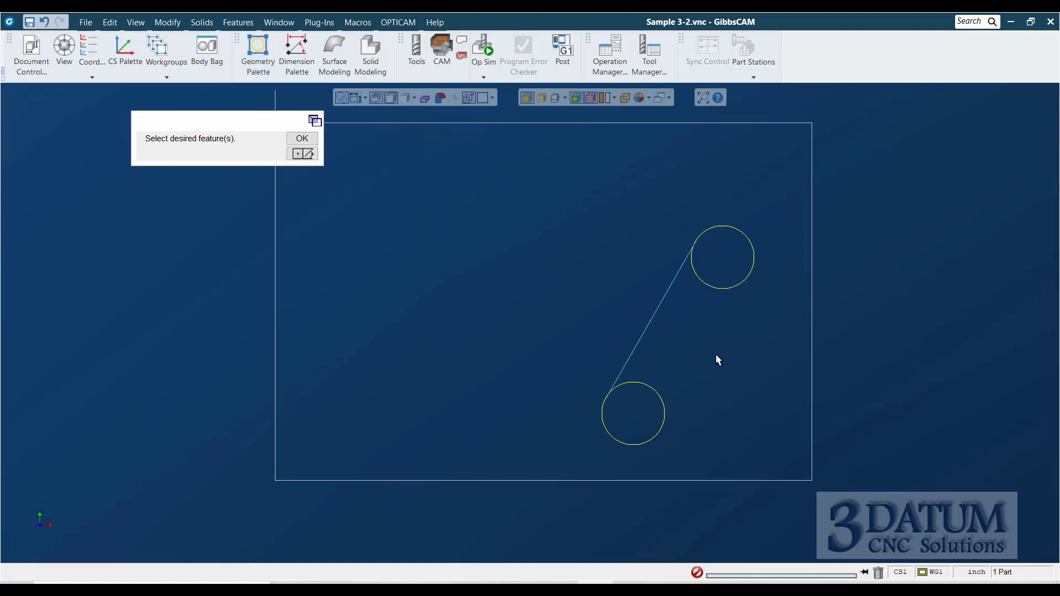
{"action": "key", "text": "Return"}
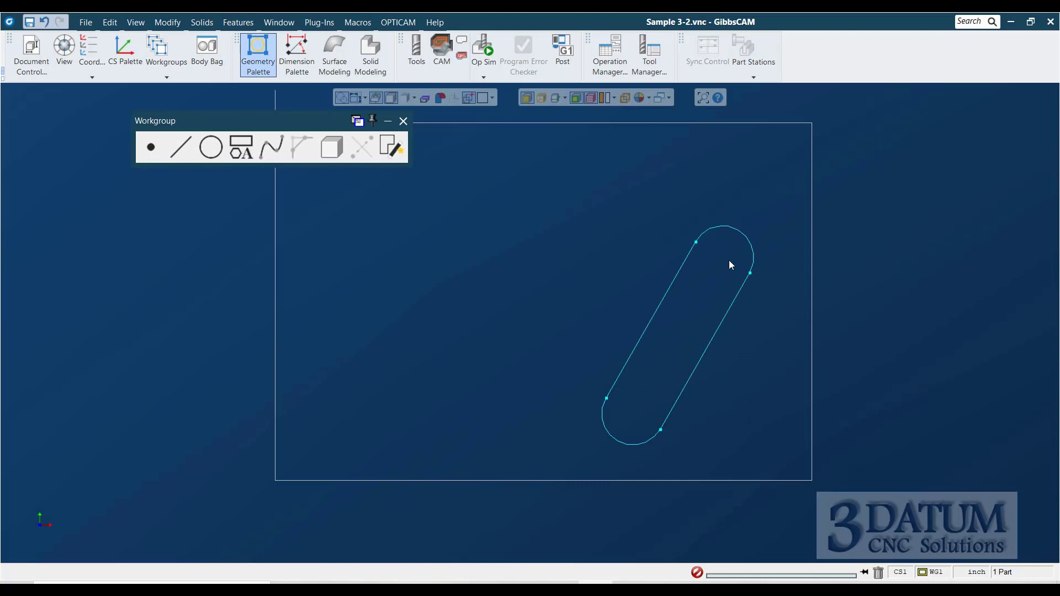
{"action": "right_click", "coordinate": [722, 226]}
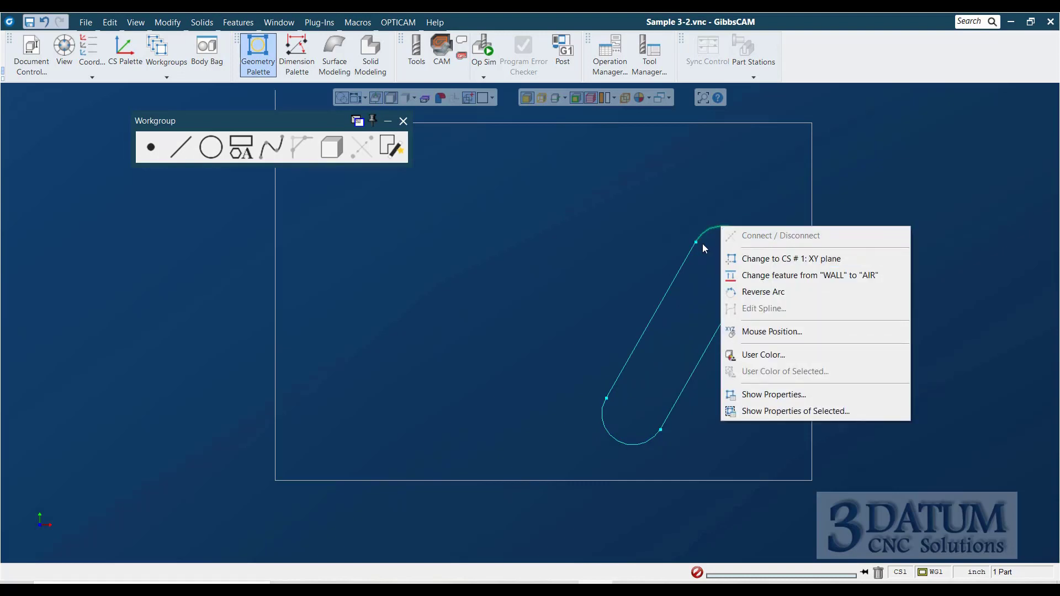
{"action": "left_click", "coordinate": [704, 240]}
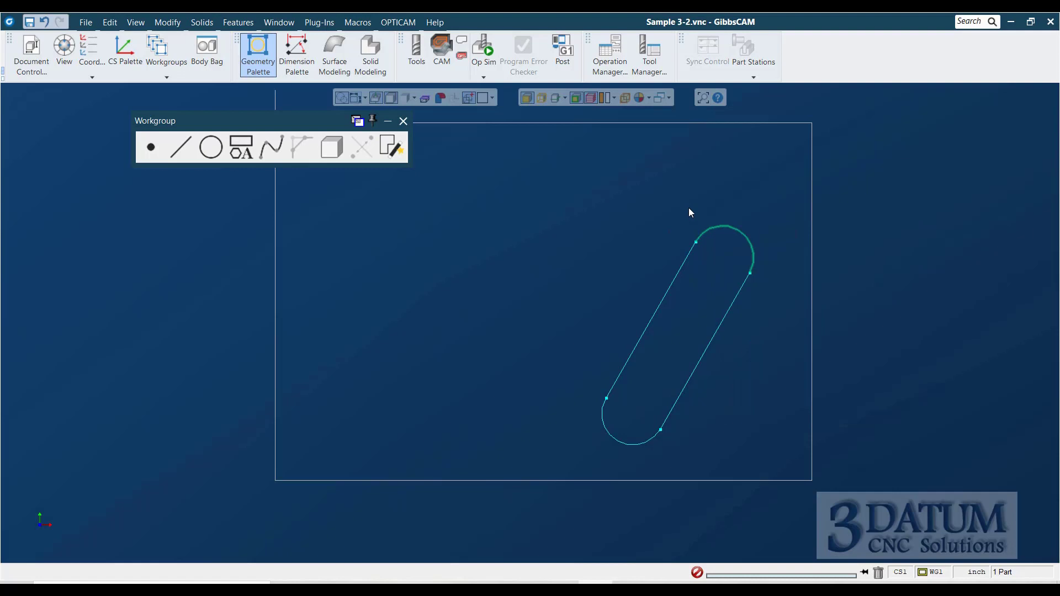
{"action": "right_click", "coordinate": [724, 227]}
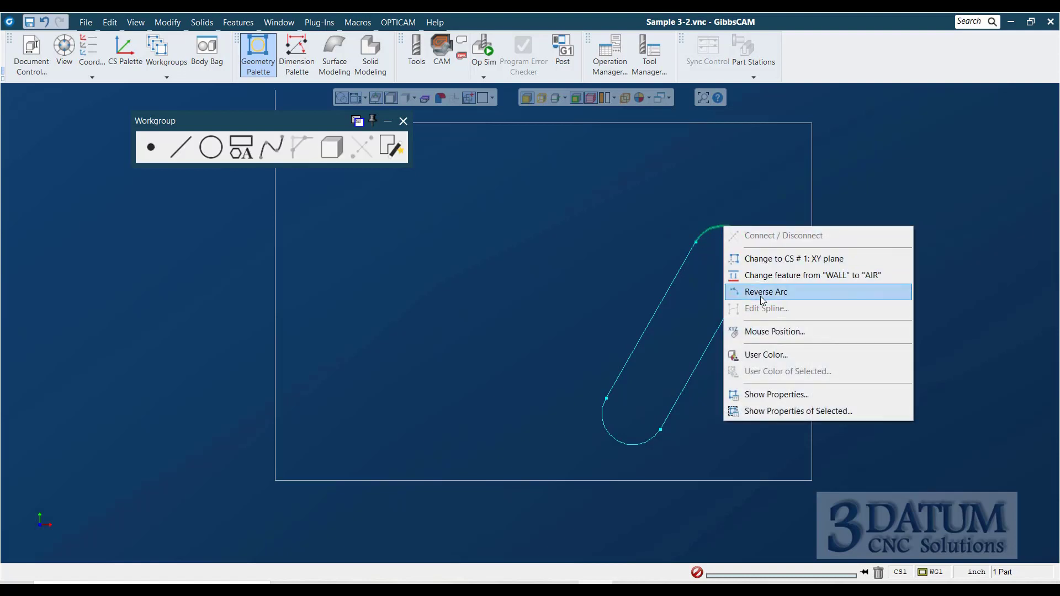
{"action": "left_click", "coordinate": [765, 292]}
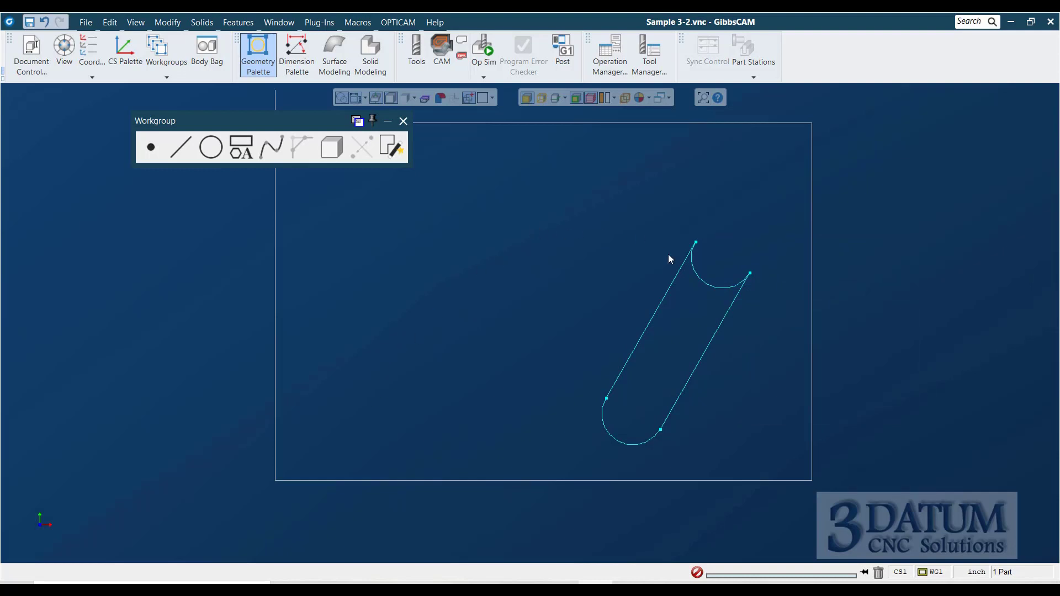
{"action": "right_click", "coordinate": [702, 281]}
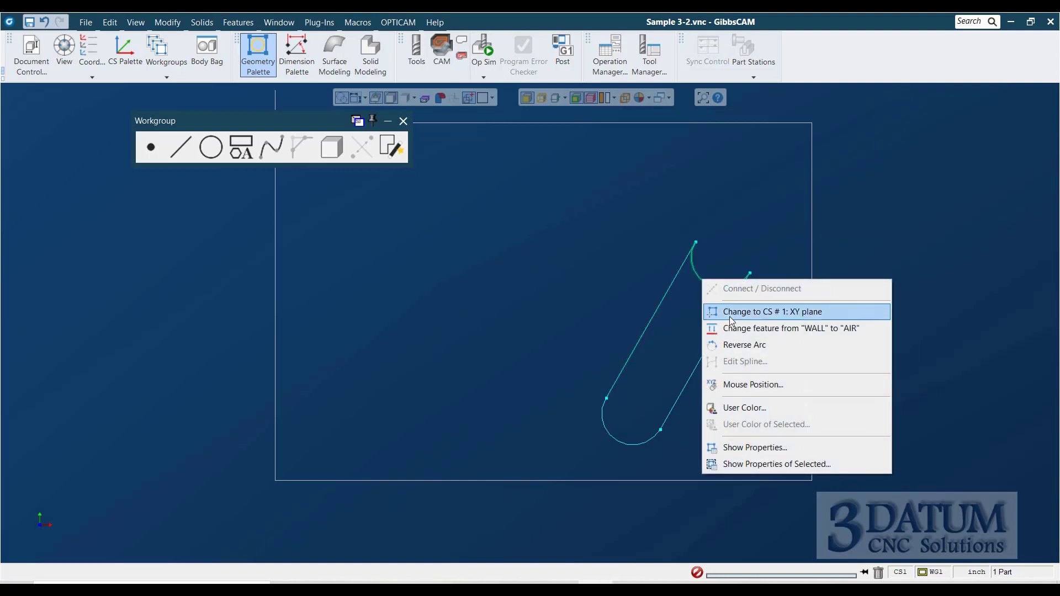
{"action": "left_click", "coordinate": [732, 346]}
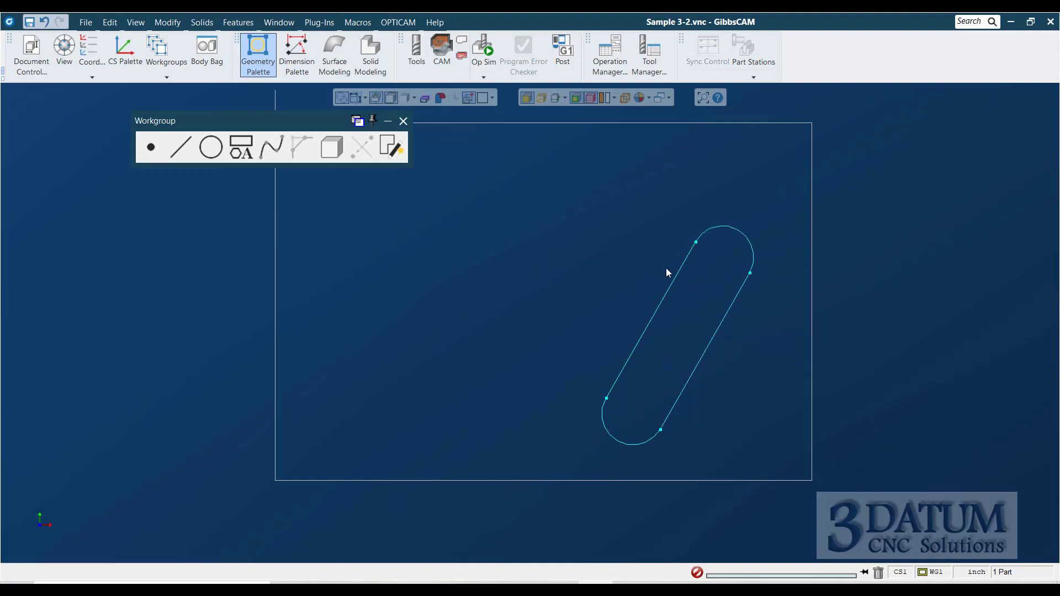
{"action": "left_click", "coordinate": [705, 237]}
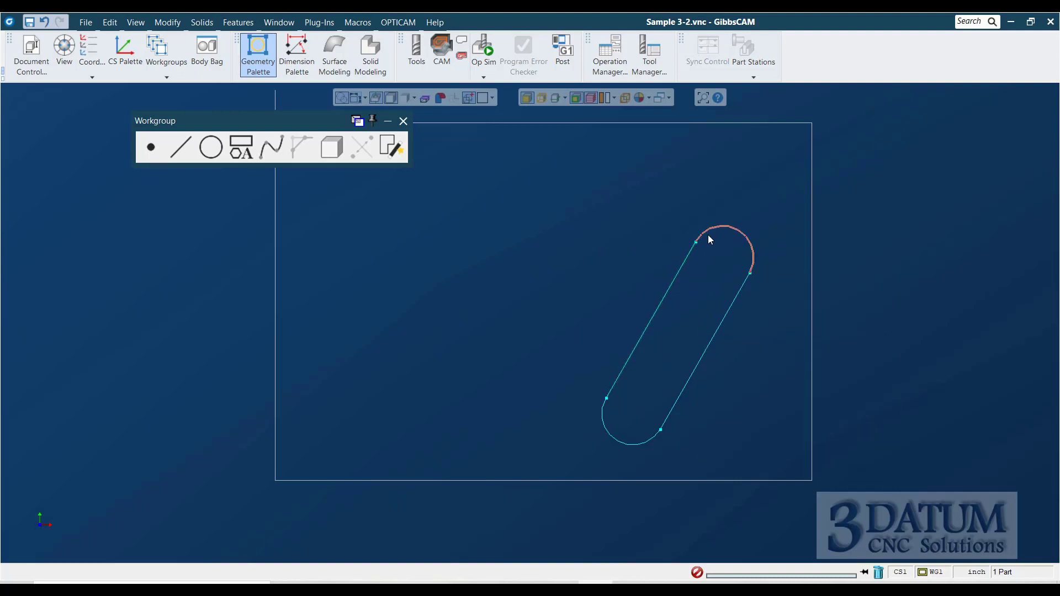
Select the slot's top and bottom arcs and browse the arc-editing commands.
{"action": "left_click", "coordinate": [611, 436], "text": "shift"}
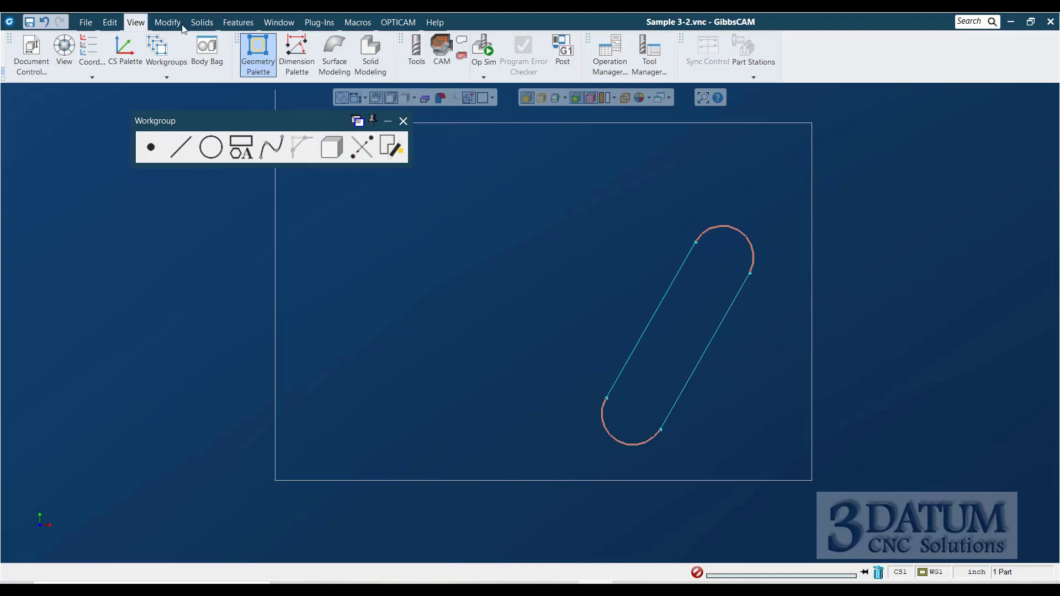
{"action": "left_click", "coordinate": [135, 22]}
{"action": "left_click", "coordinate": [167, 22]}
{"action": "left_click", "coordinate": [168, 22]}
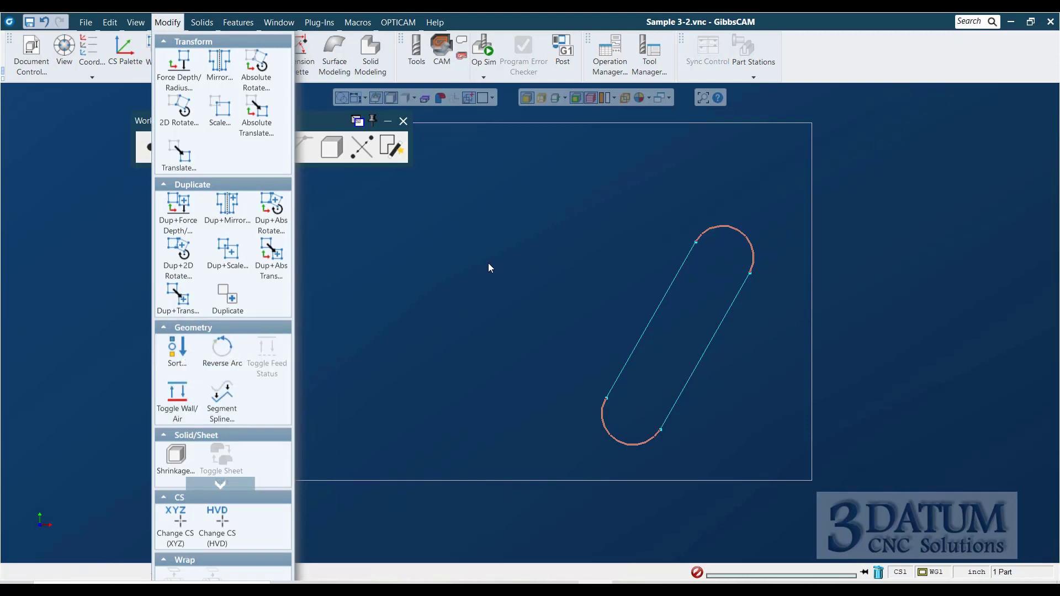
{"action": "left_click", "coordinate": [552, 298]}
{"action": "left_click", "coordinate": [618, 442]}
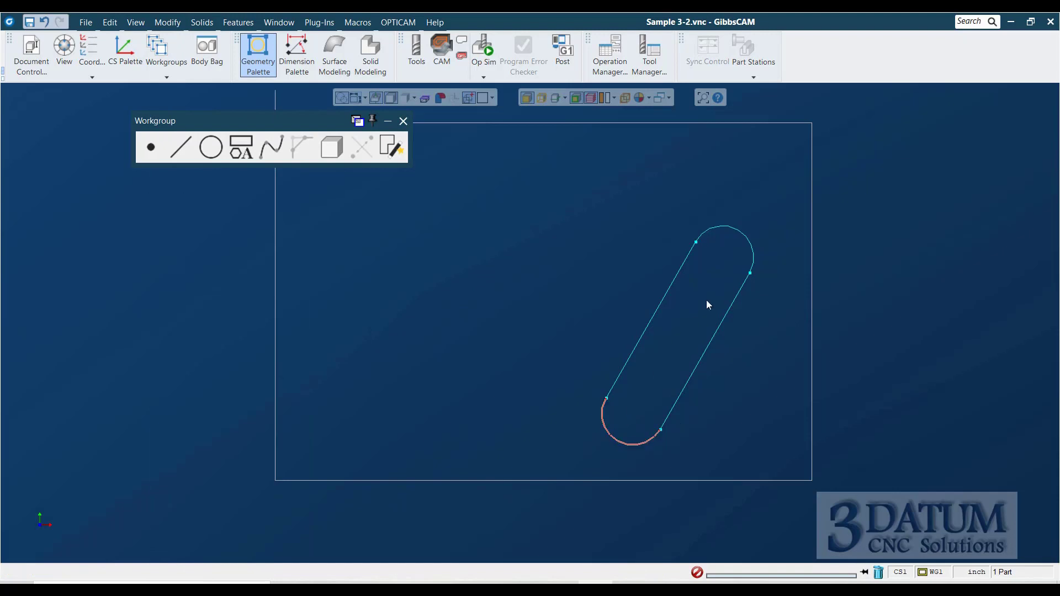
{"action": "left_click", "coordinate": [732, 225], "text": "shift"}
{"action": "left_click", "coordinate": [628, 253]}
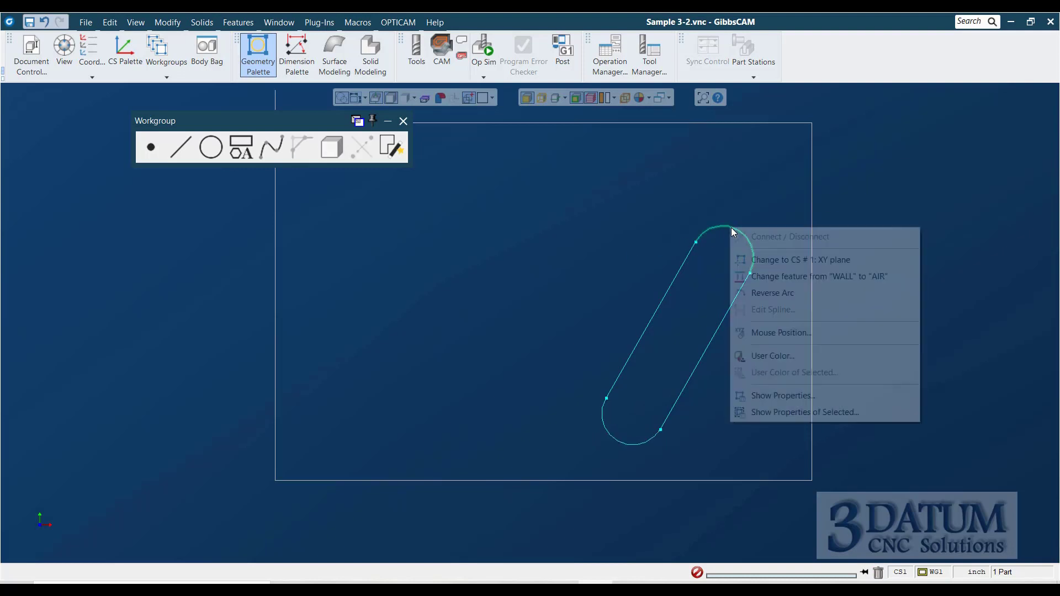
Reverse the slot's top arc so both ends curve outward and the outline closes.
{"action": "right_click", "coordinate": [731, 228]}
{"action": "left_click", "coordinate": [760, 293]}
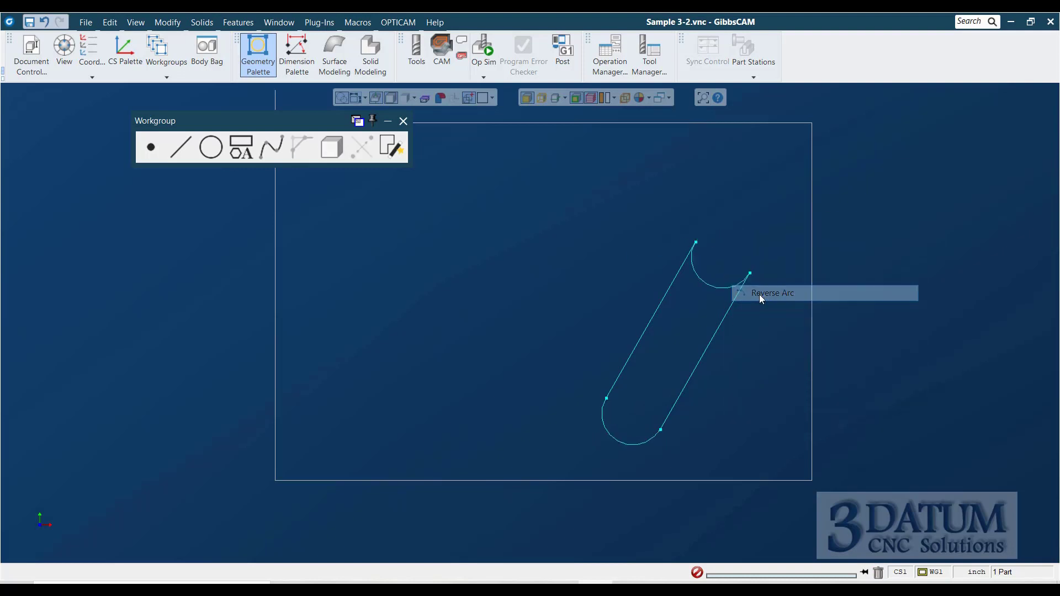
{"action": "right_click", "coordinate": [717, 289]}
{"action": "left_click", "coordinate": [760, 354]}
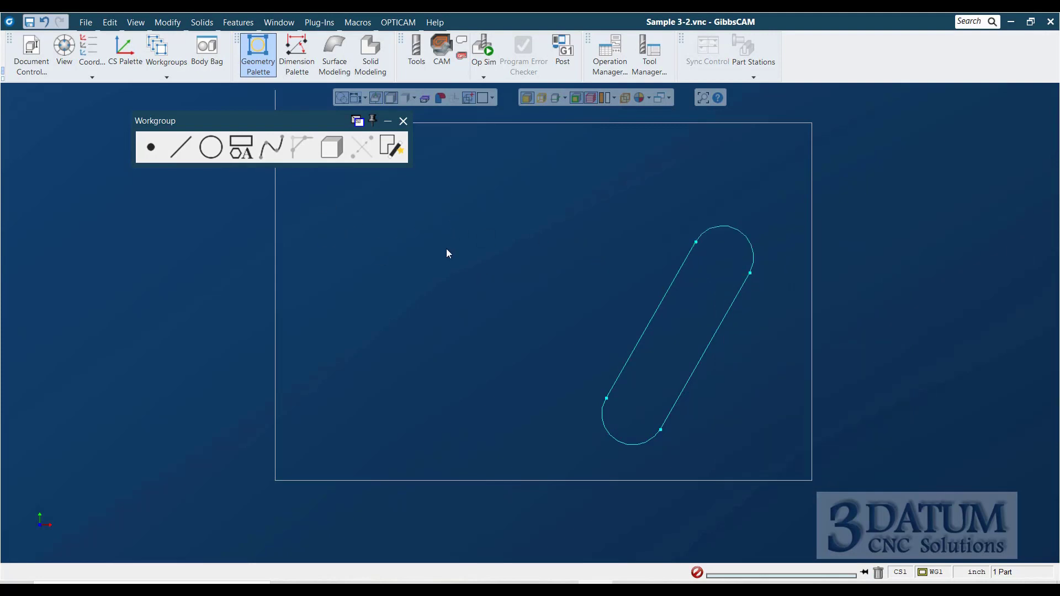
Draw a 1 by 2 rectangle with its top-left corner at X 1, Y -1.
{"action": "left_click", "coordinate": [241, 147]}
{"action": "left_click", "coordinate": [209, 159]}
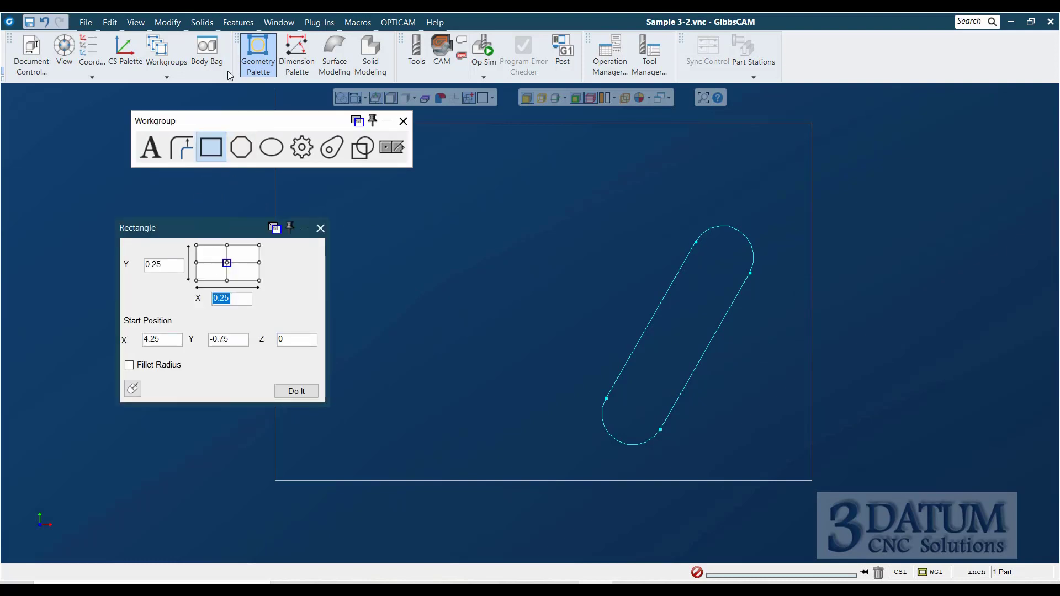
{"action": "type", "text": "1"}
{"action": "key", "text": "Tab"}
{"action": "type", "text": "2"}
{"action": "left_click", "coordinate": [196, 246]}
{"action": "type", "text": "1"}
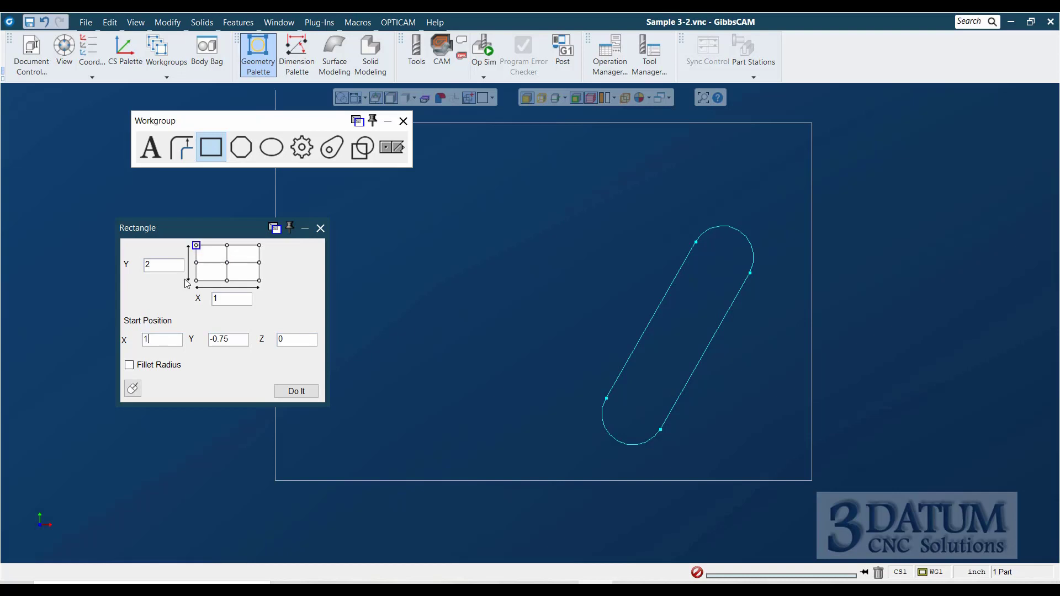
{"action": "key", "text": "Tab"}
{"action": "type", "text": "-1"}
{"action": "key", "text": "Return"}
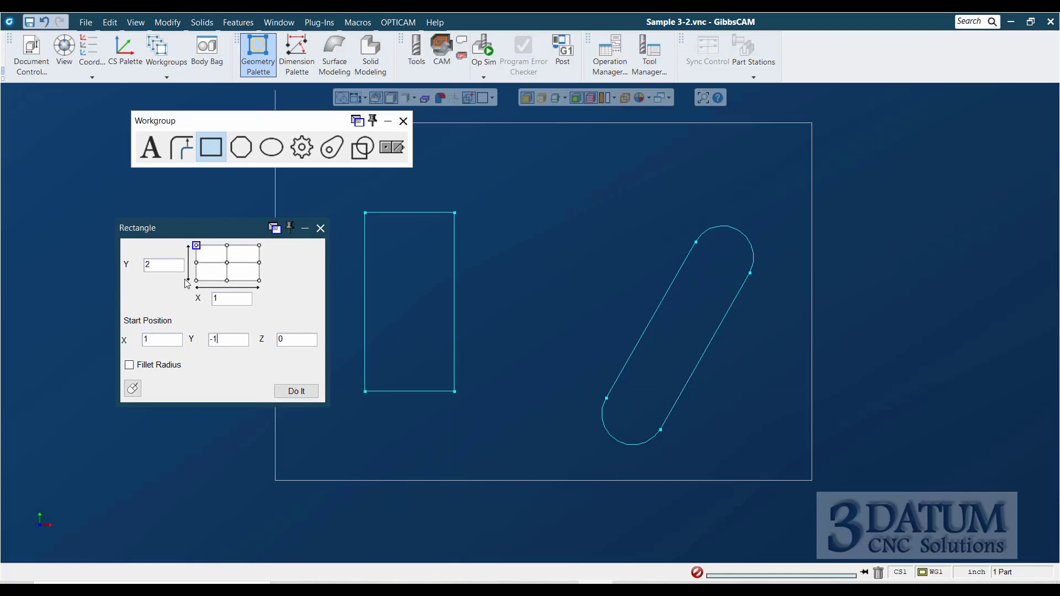
{"action": "left_click", "coordinate": [321, 228]}
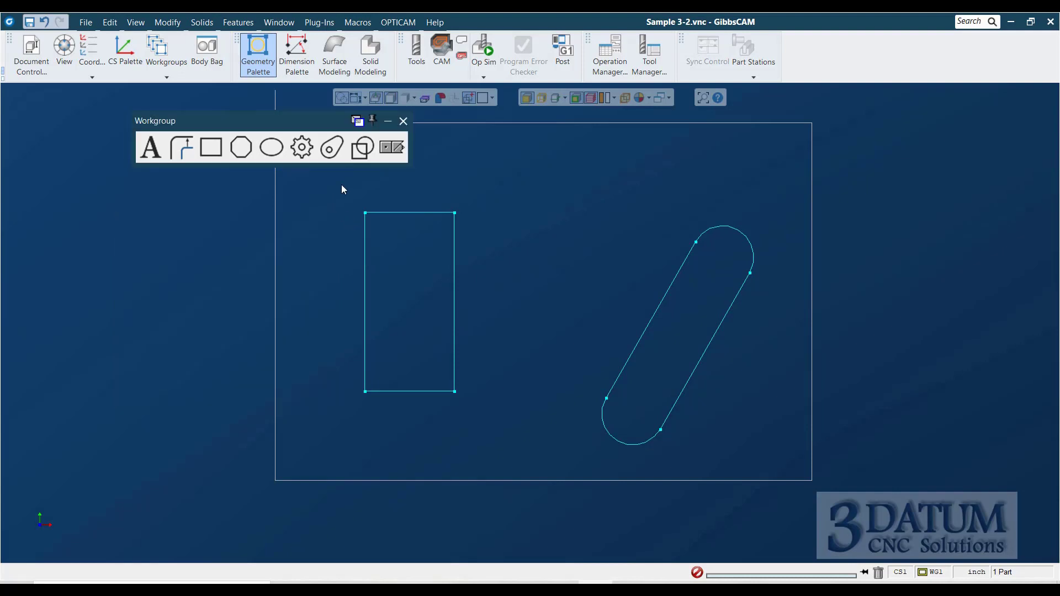
Round the rectangle's top-left corner with a 0.5 fillet.
{"action": "left_click", "coordinate": [392, 147]}
{"action": "left_click_drag", "start_coordinate": [343, 204], "coordinate": [389, 241]}
{"action": "left_click", "coordinate": [300, 148]}
{"action": "left_click", "coordinate": [185, 148]}
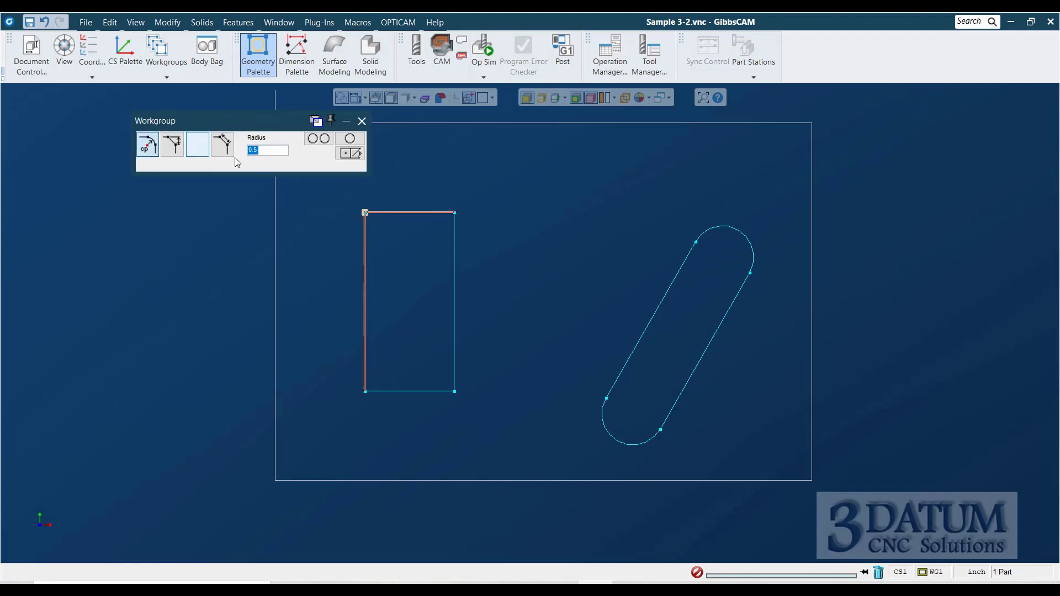
{"action": "left_click", "coordinate": [350, 153]}
{"action": "left_click", "coordinate": [282, 257]}
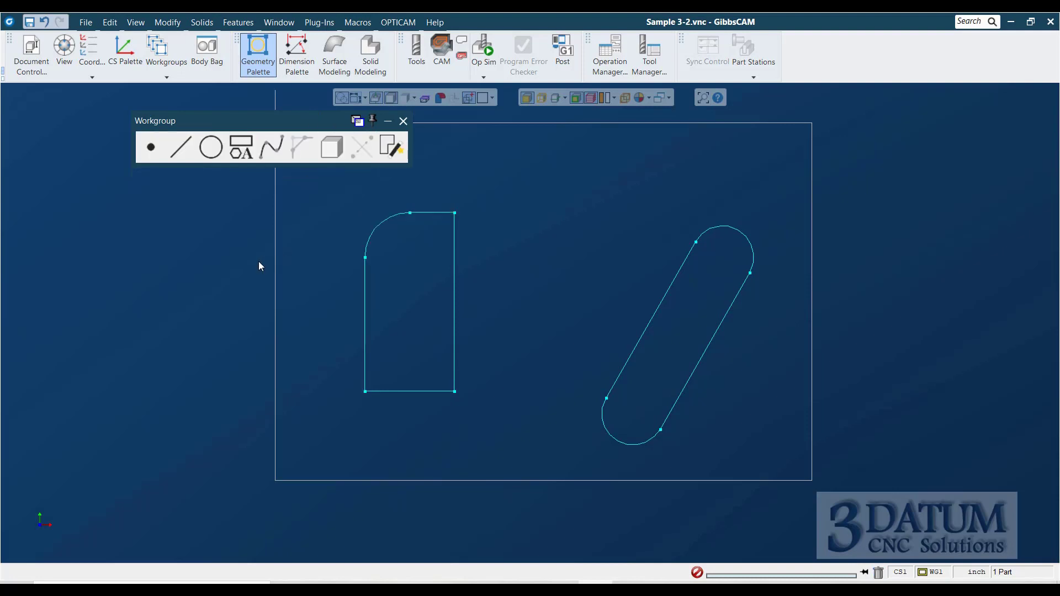
{"action": "left_click", "coordinate": [182, 147]}
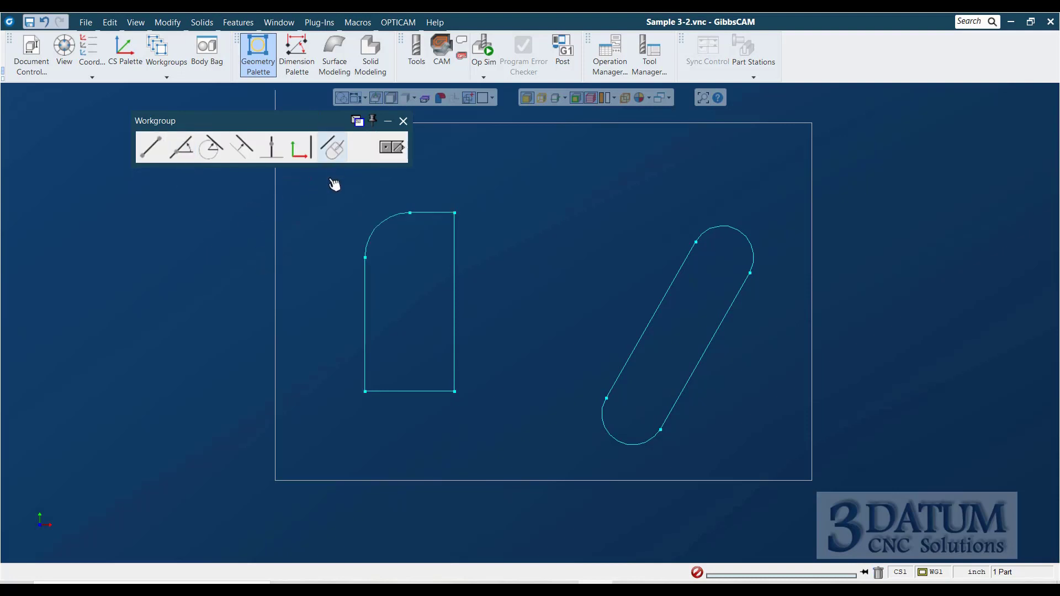
Draw a closed six-point L-shaped line profile by mouse, starting at X 5, Y -0.25.
{"action": "left_click", "coordinate": [332, 148]}
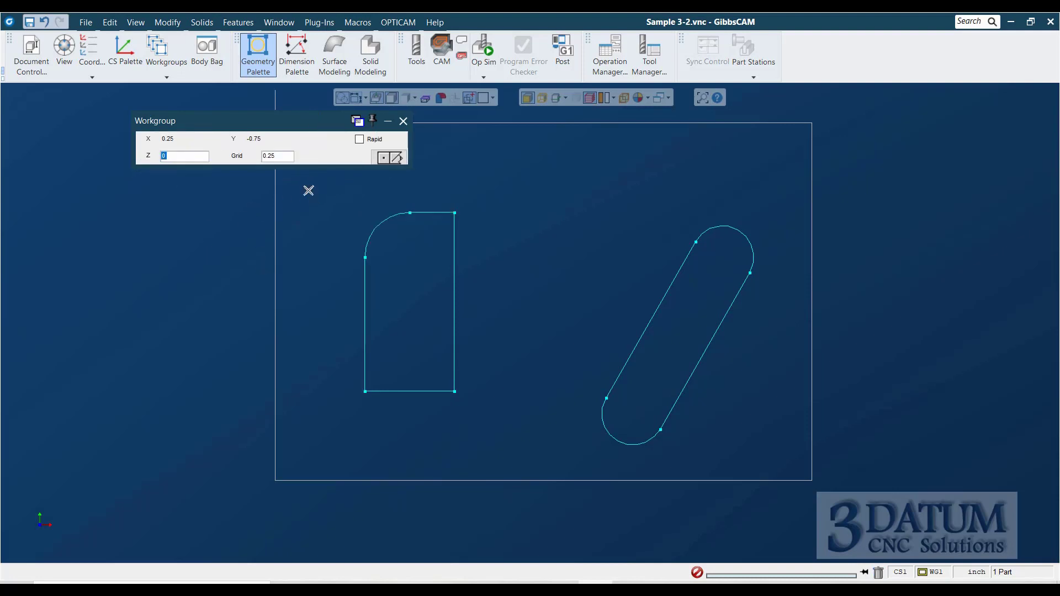
{"action": "left_click", "coordinate": [720, 143]}
{"action": "left_click", "coordinate": [723, 190]}
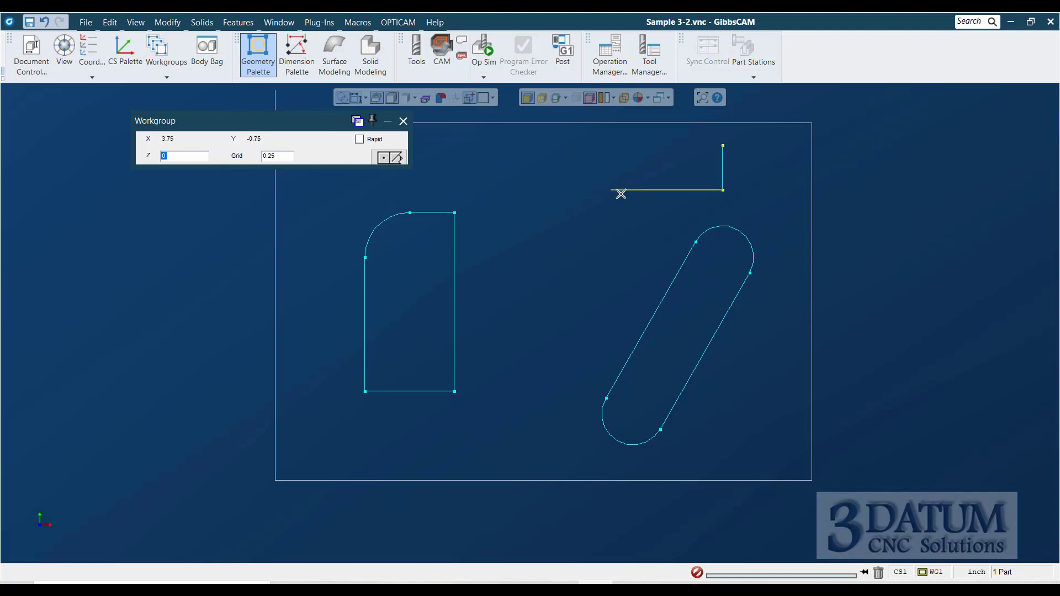
{"action": "left_click", "coordinate": [545, 192]}
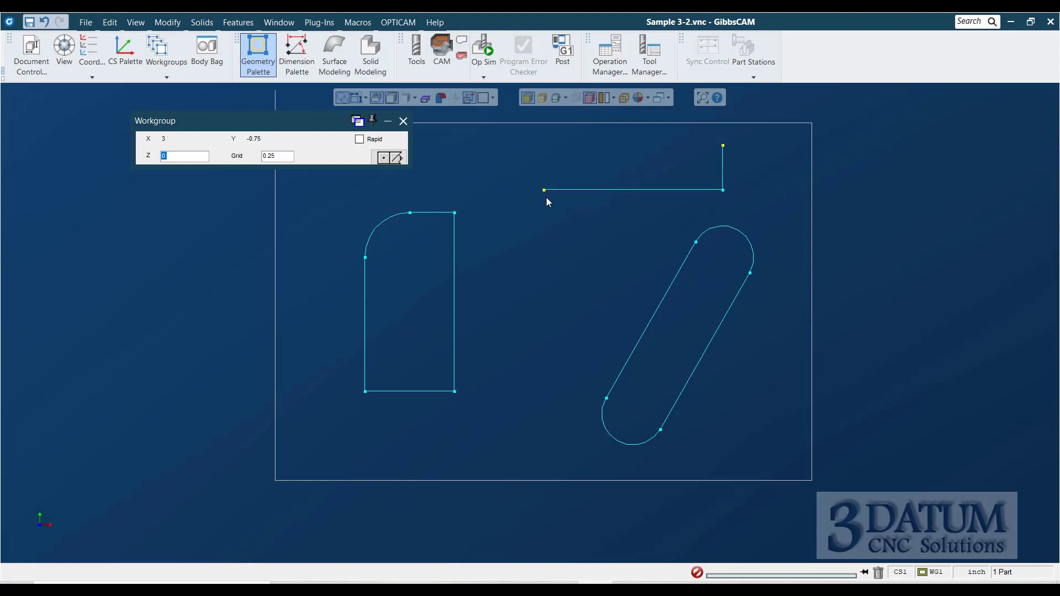
{"action": "left_click", "coordinate": [531, 257]}
{"action": "left_click", "coordinate": [495, 260]}
{"action": "left_click", "coordinate": [495, 141]}
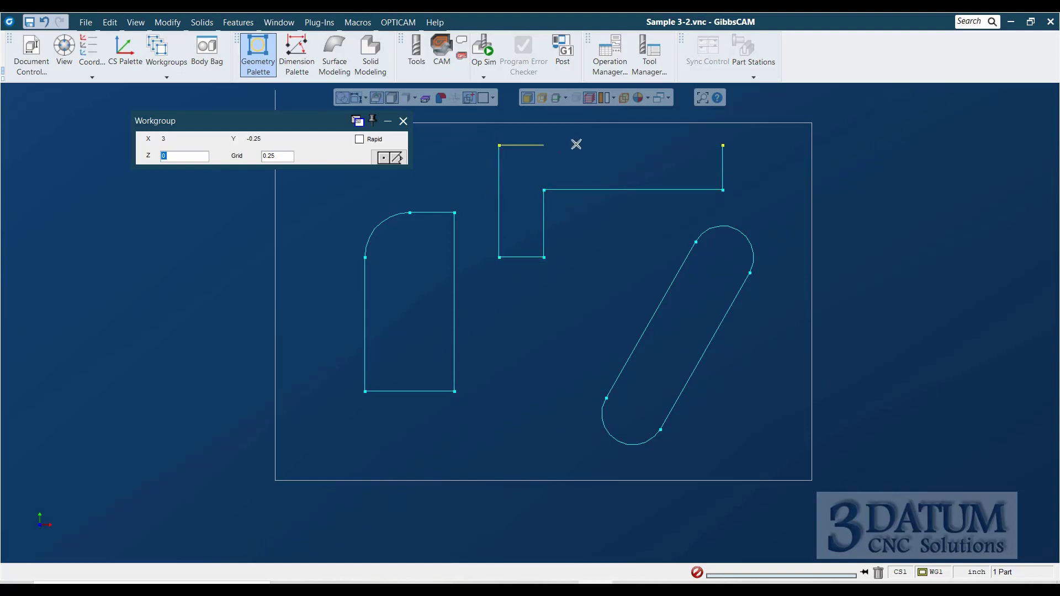
{"action": "left_click", "coordinate": [721, 146]}
{"action": "left_click", "coordinate": [390, 158]}
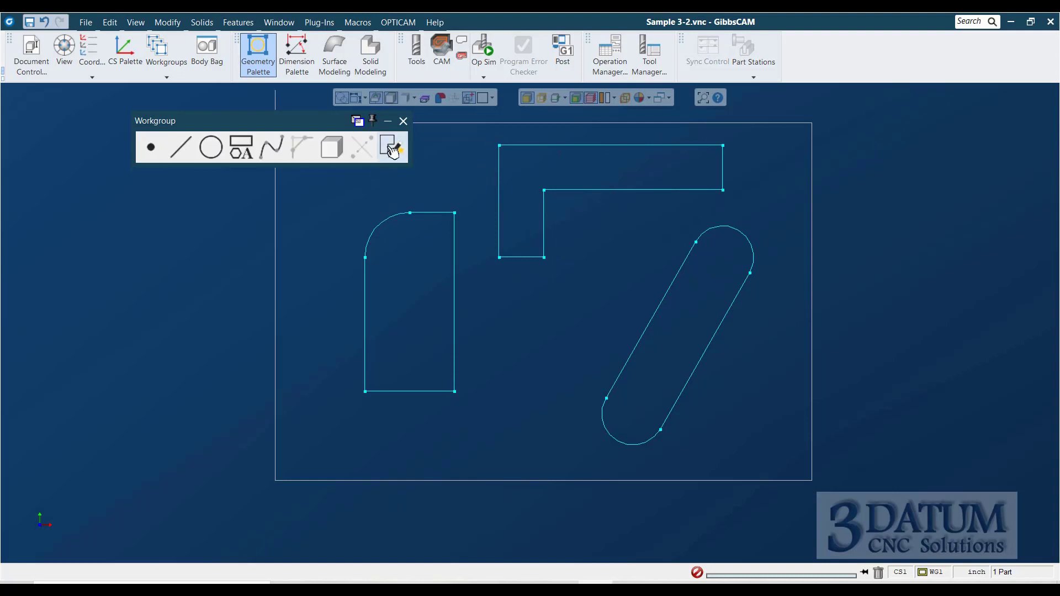
In Geometry Expert, change row L10 to a 0.25-radius arc centred at X 2.75, Y -2.5.
{"action": "double_click", "coordinate": [529, 257]}
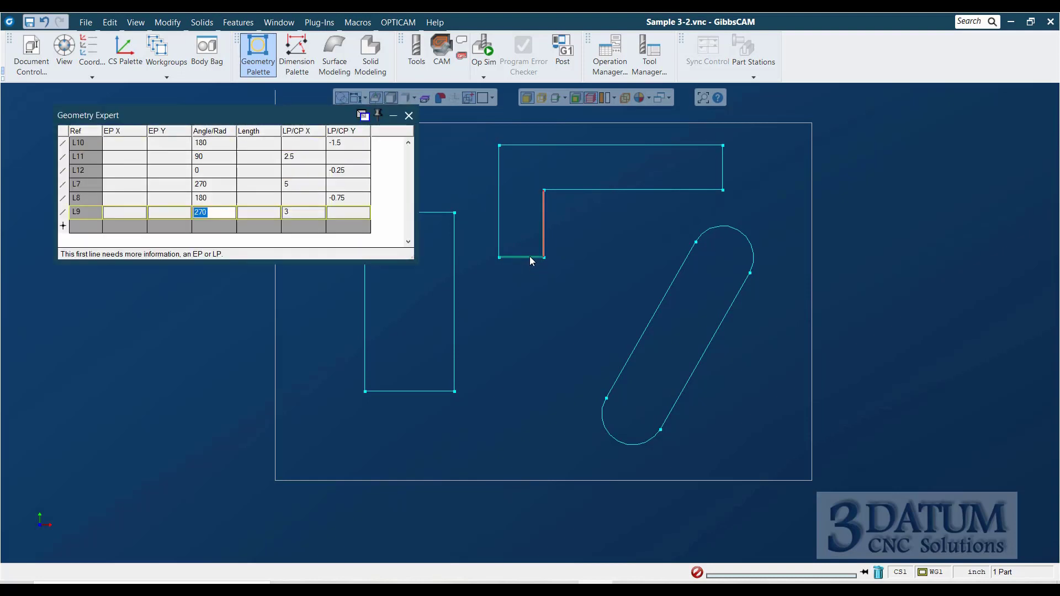
{"action": "left_click", "coordinate": [62, 143]}
{"action": "left_click", "coordinate": [126, 145]}
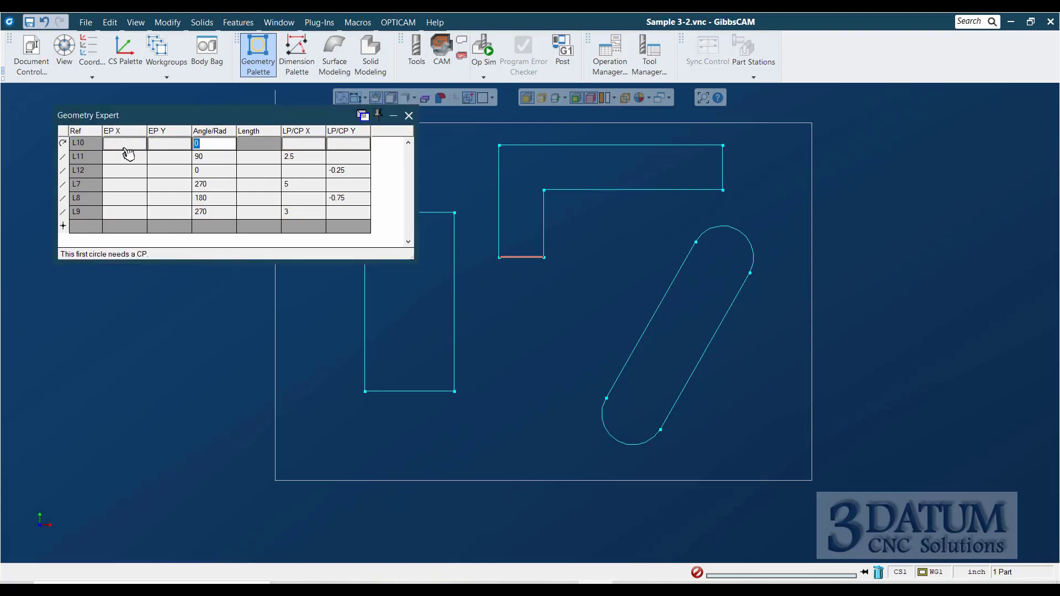
{"action": "type", "text": ".25"}
{"action": "key", "text": "Tab"}
{"action": "type", "text": "2.75"}
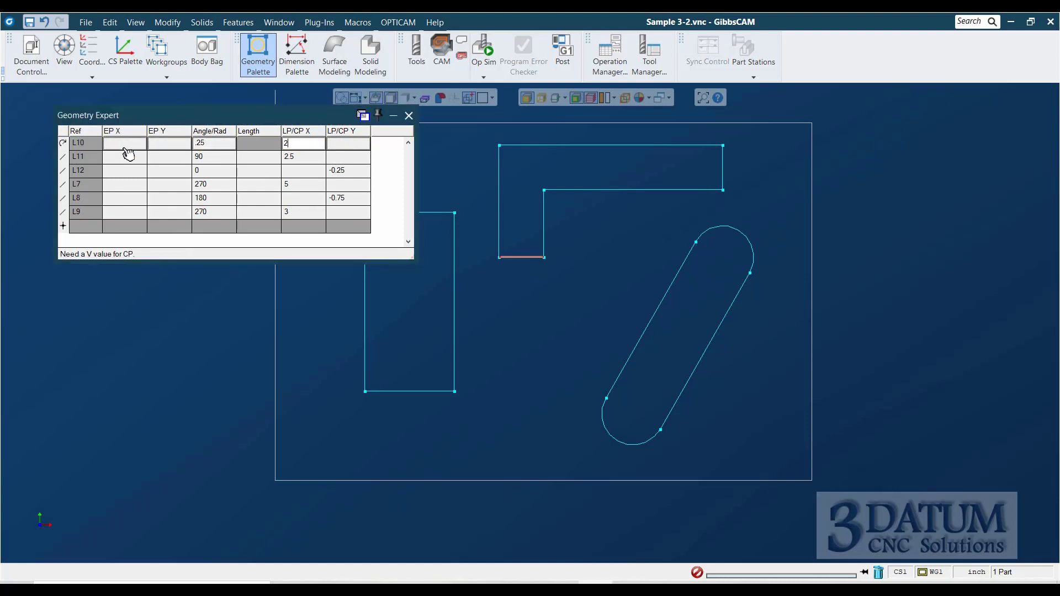
{"action": "key", "text": "Tab"}
{"action": "type", "text": "-2.5"}
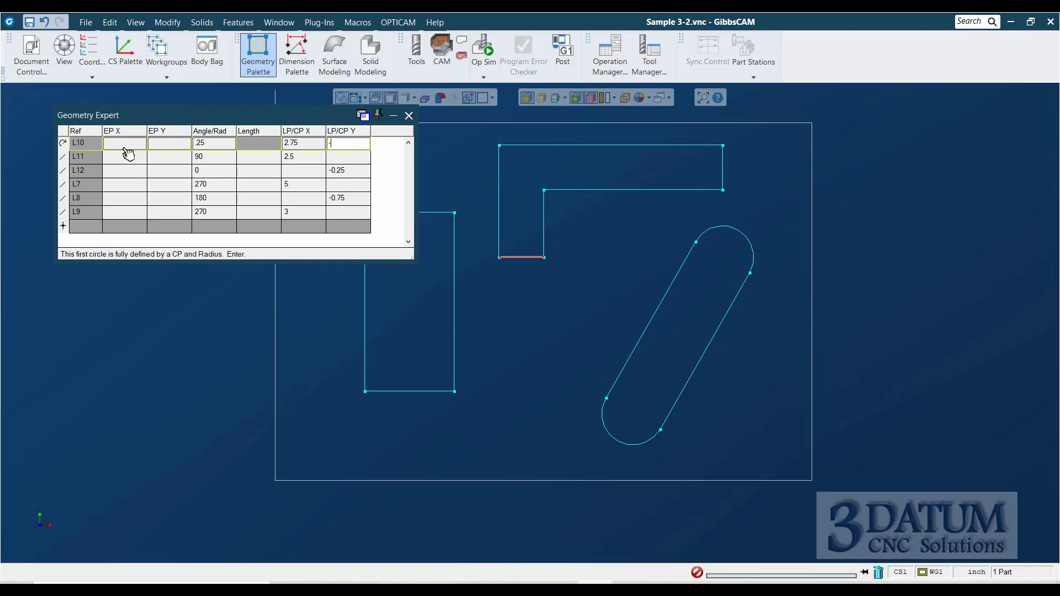
{"action": "key", "text": "Return"}
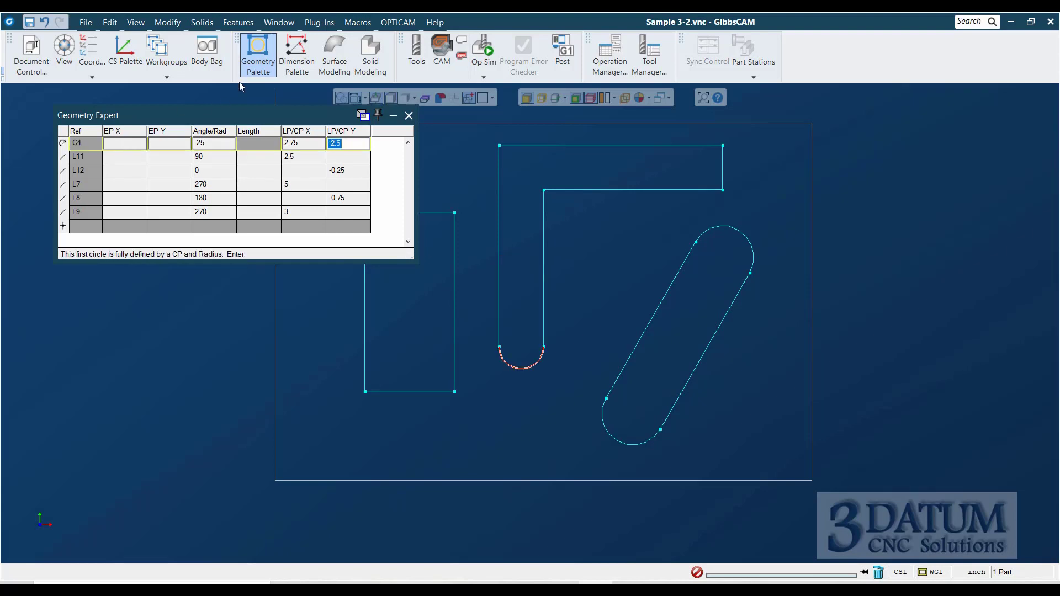
Fillet the L-shape's inner corner with a 0.5 radius.
{"action": "left_click", "coordinate": [408, 115]}
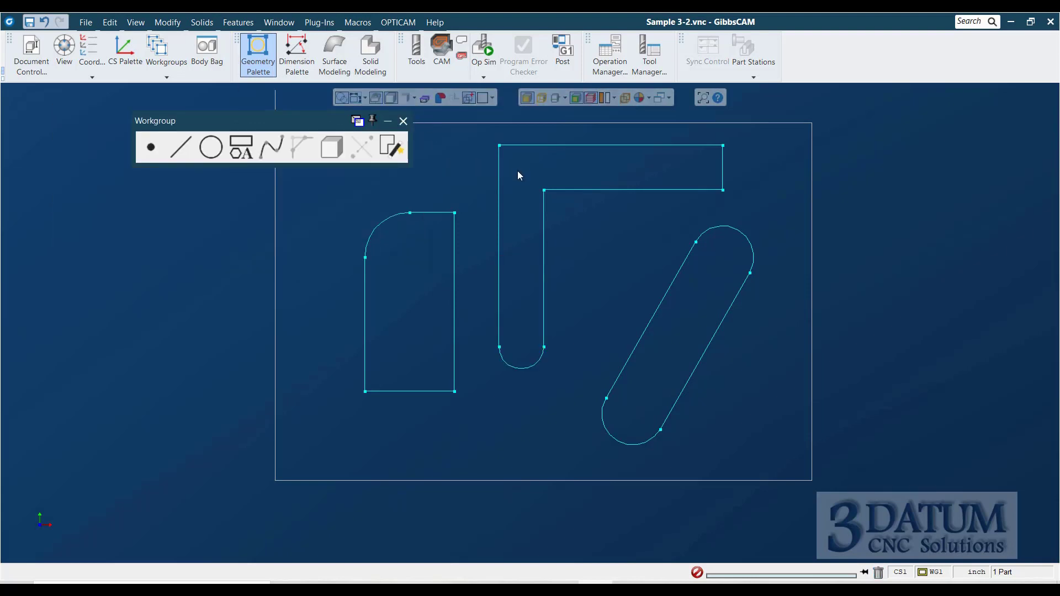
{"action": "left_click_drag", "start_coordinate": [524, 185], "coordinate": [590, 236]}
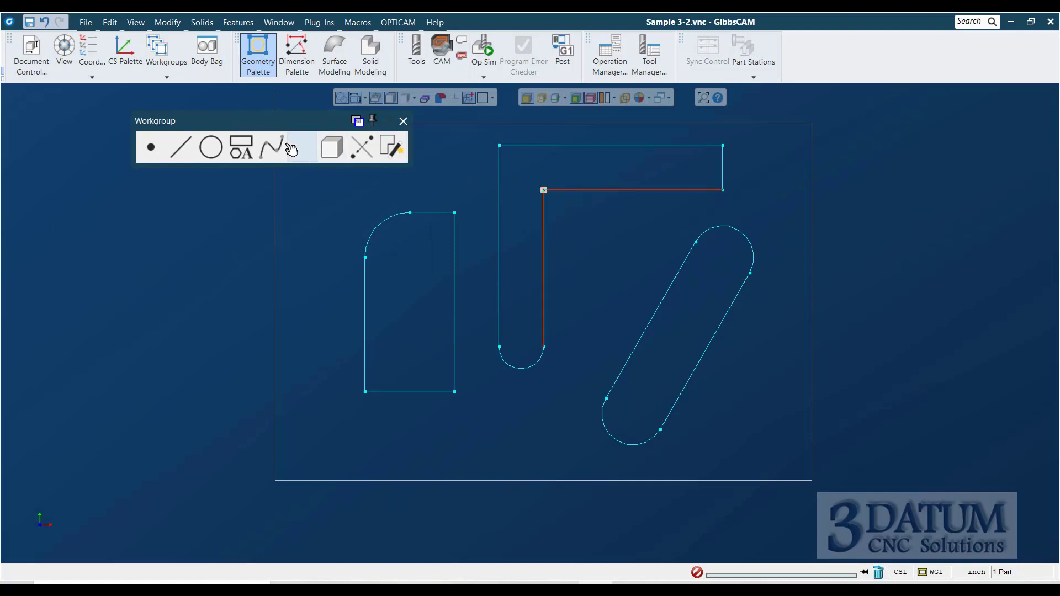
{"action": "left_click", "coordinate": [290, 149]}
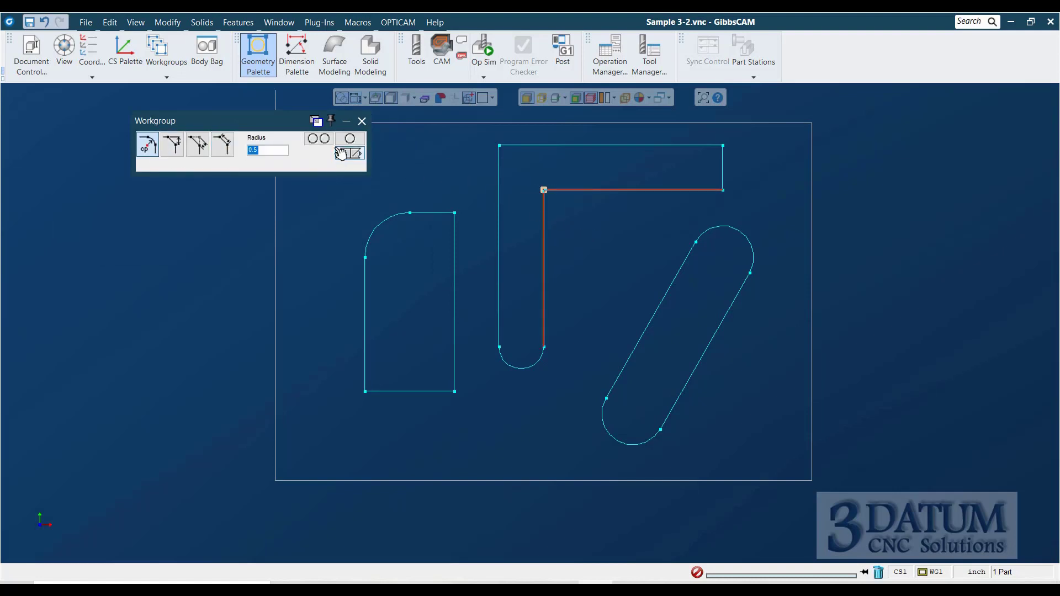
{"action": "left_click", "coordinate": [348, 153]}
Chamfer the L-shape's outer top-left corner by 0.5 and close the geometry palette.
{"action": "left_click_drag", "start_coordinate": [467, 138], "coordinate": [528, 167], "text": "shift"}
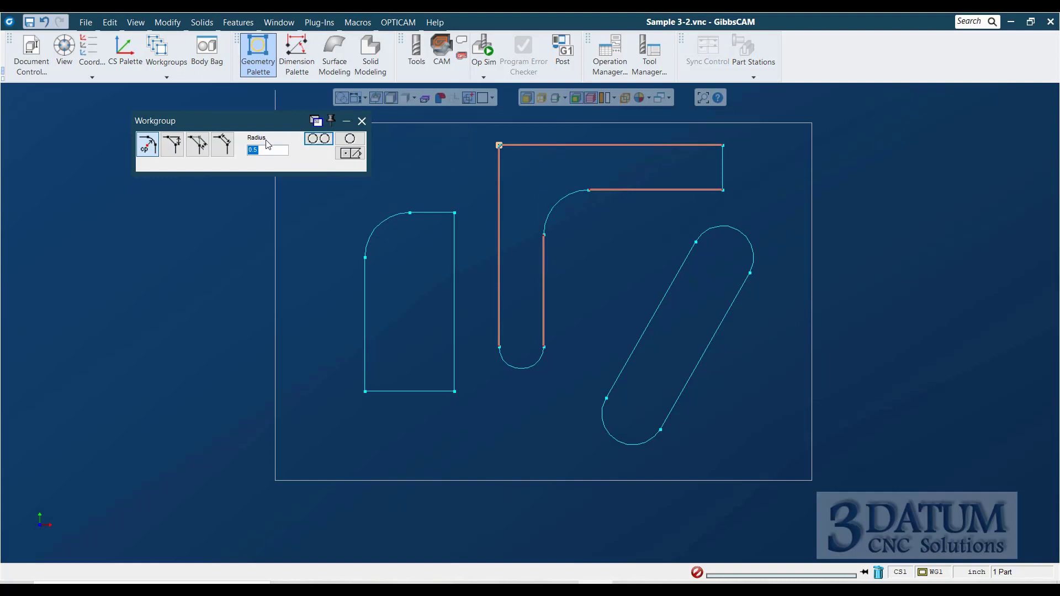
{"action": "left_click", "coordinate": [173, 145]}
{"action": "left_click", "coordinate": [349, 153]}
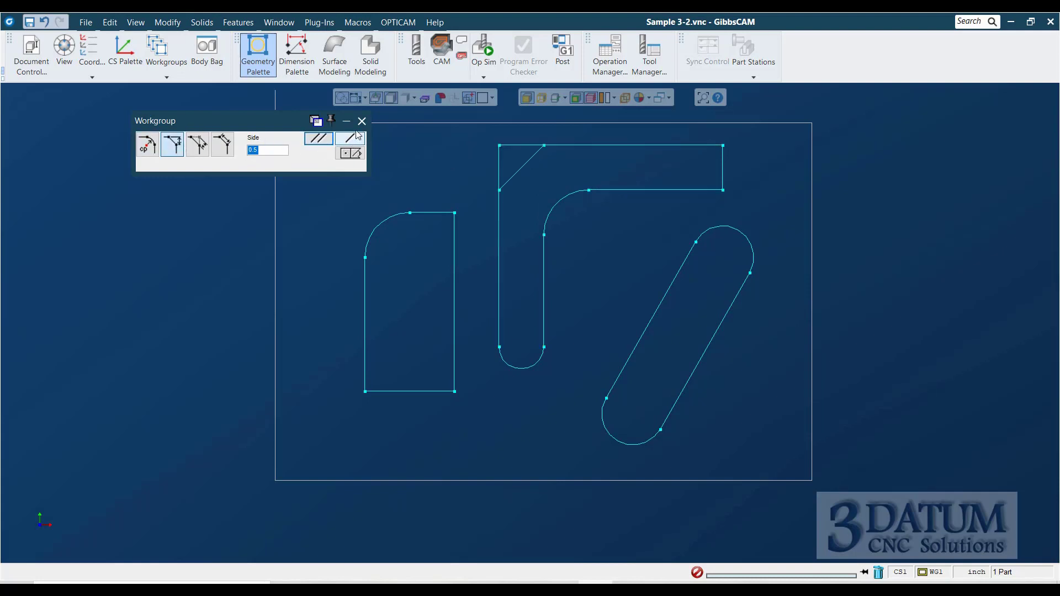
{"action": "left_click", "coordinate": [356, 136]}
{"action": "left_click", "coordinate": [402, 119]}
{"action": "left_click", "coordinate": [424, 148]}
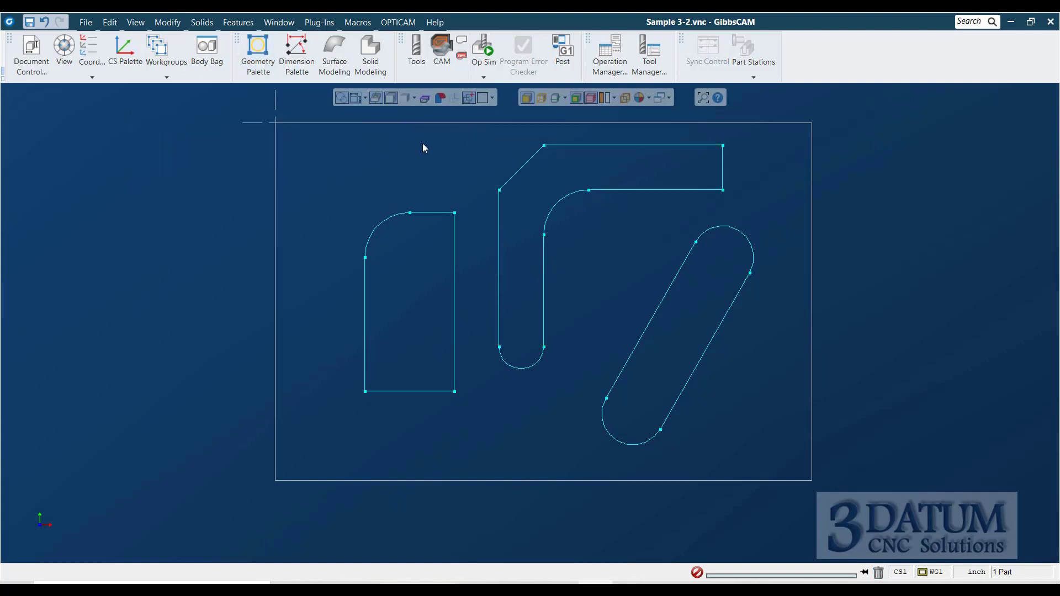